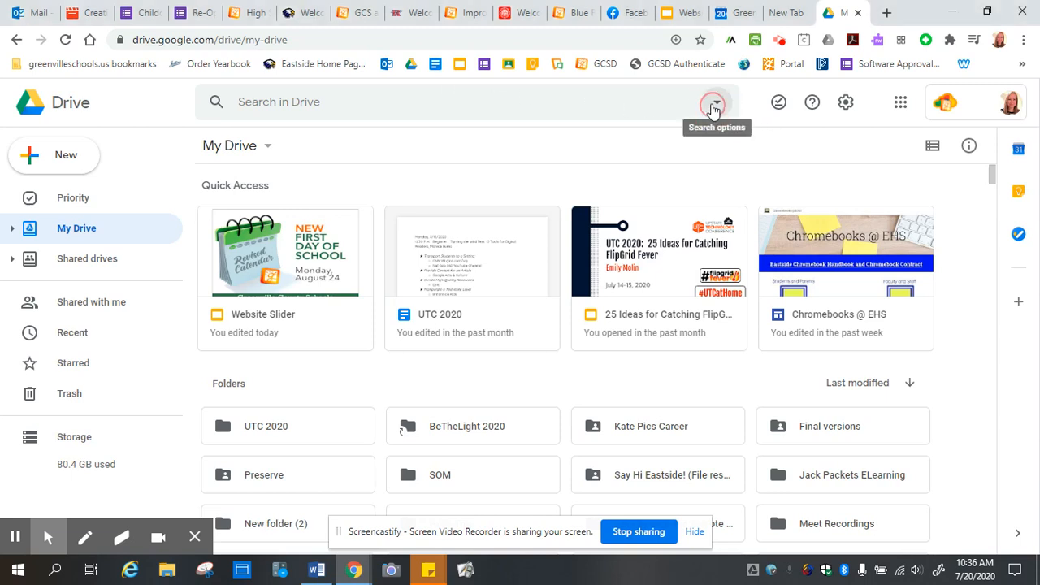
Step: Search Drive for files of type Sites and open the Eastside Nurse's Office site for editing
{"action": "left_click", "coordinate": [714, 104]}
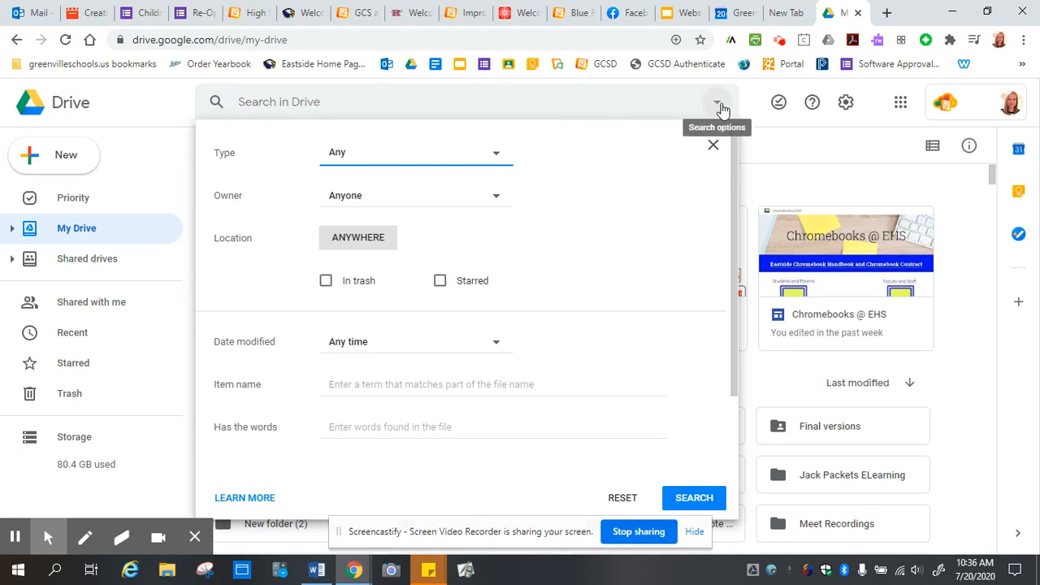
{"action": "left_click", "coordinate": [493, 201]}
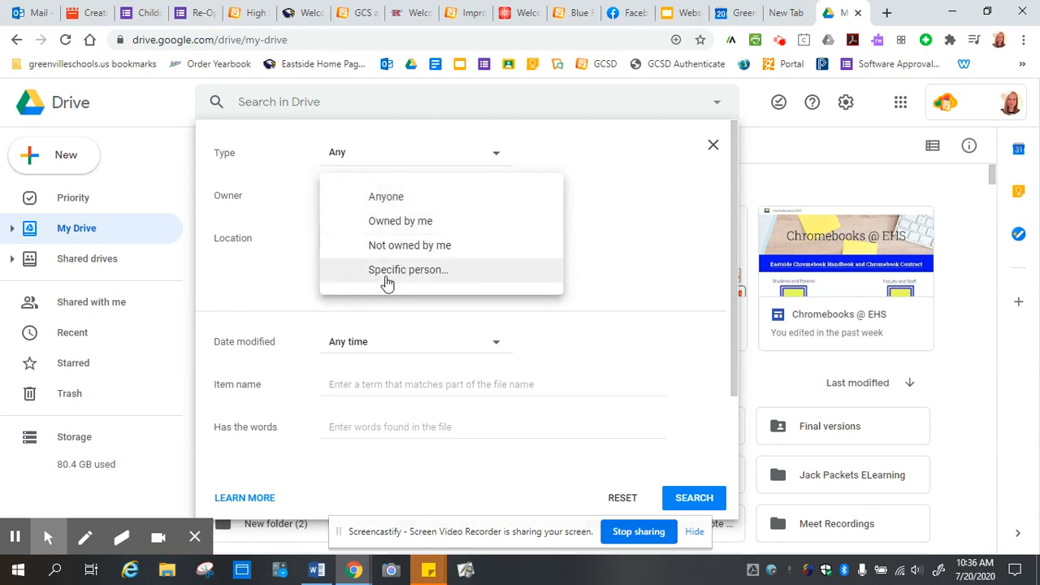
{"action": "left_click", "coordinate": [656, 235]}
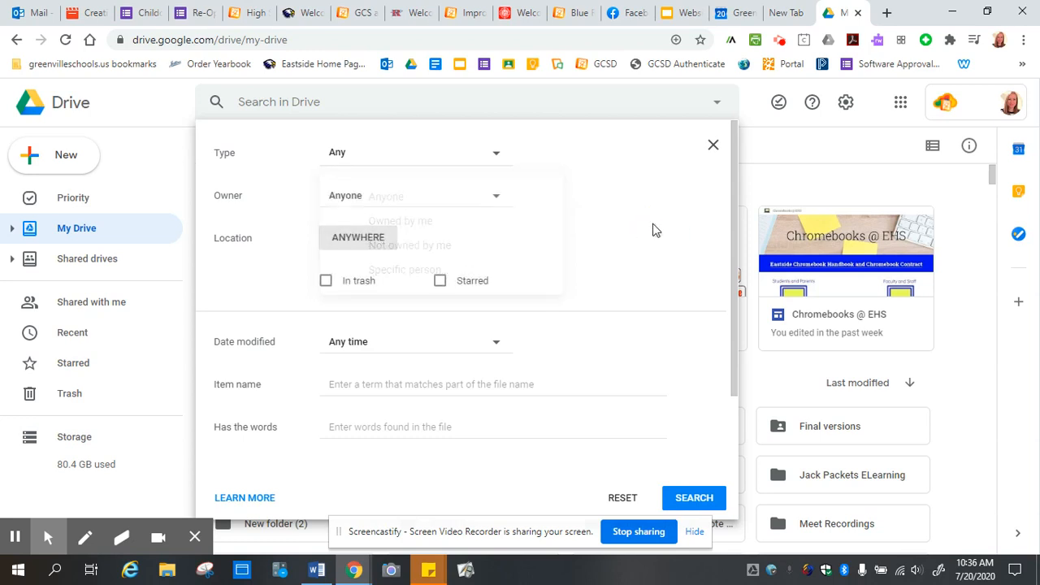
{"action": "left_click", "coordinate": [497, 157]}
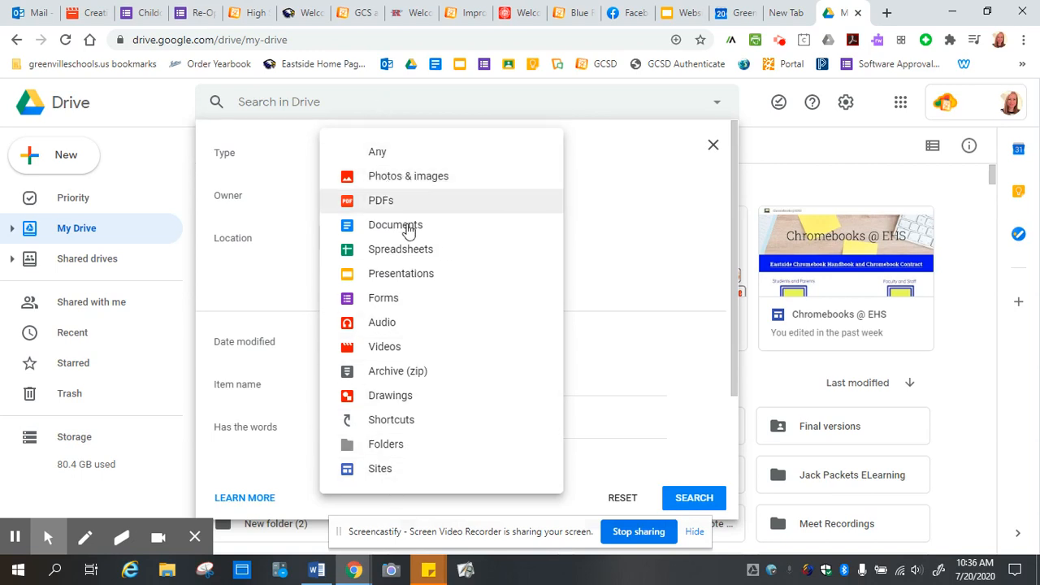
{"action": "left_click", "coordinate": [385, 473]}
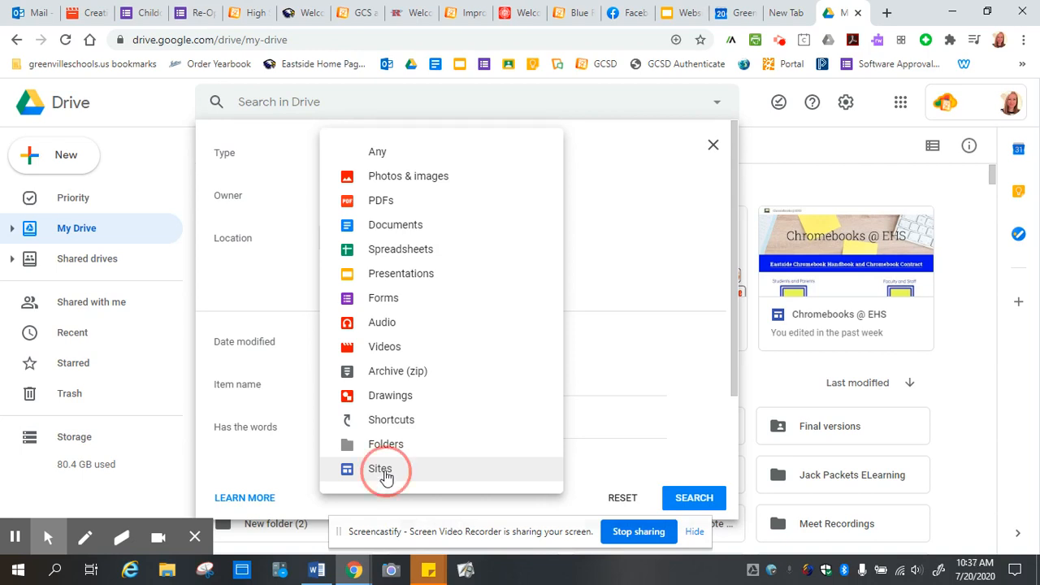
{"action": "left_click", "coordinate": [697, 497]}
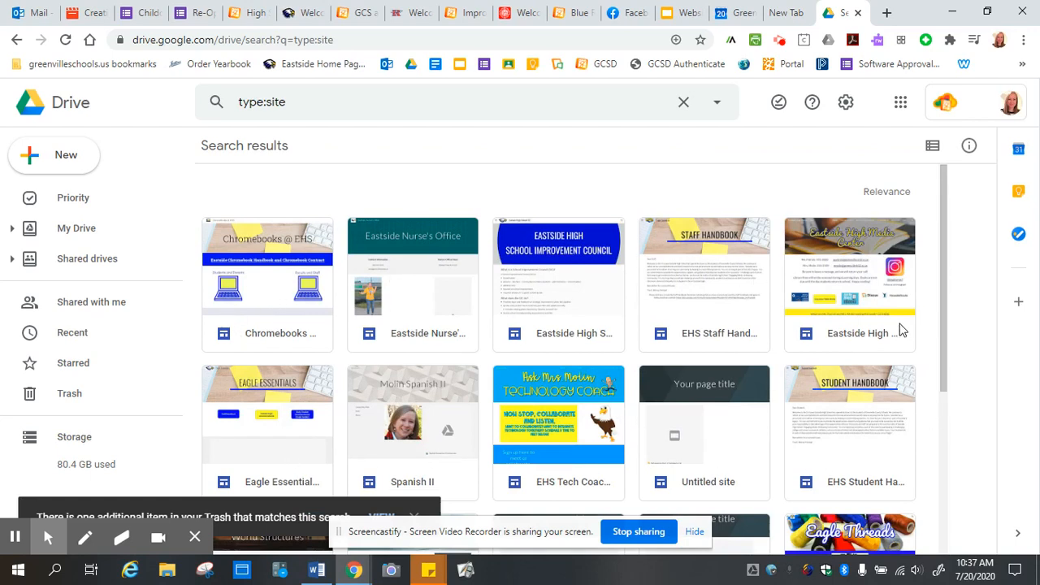
{"action": "double_click", "coordinate": [395, 254]}
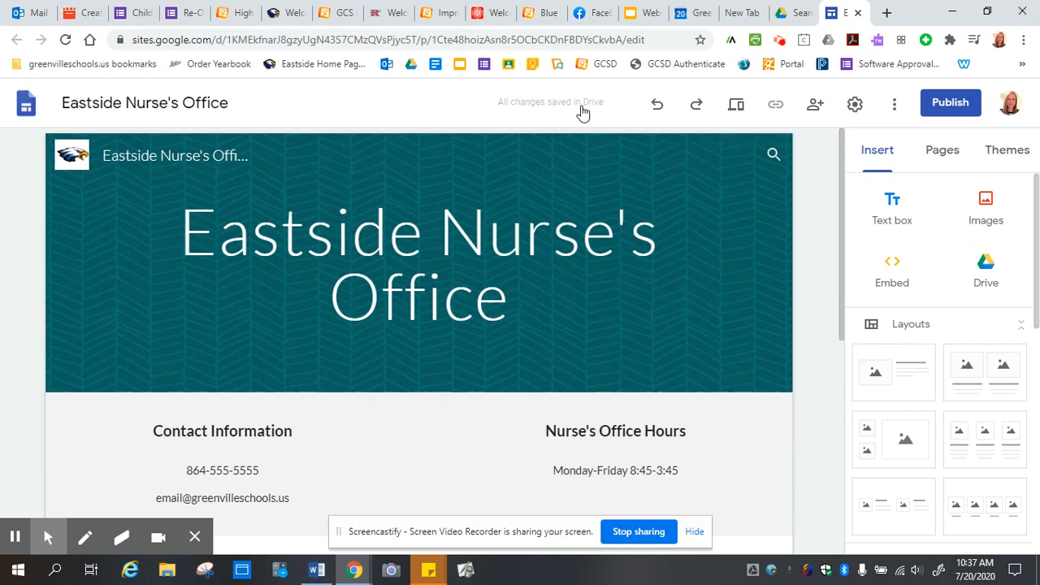
Step: Preview the site at tablet and phone sizes, look through the phone layout, and exit the preview
{"action": "left_click", "coordinate": [736, 108]}
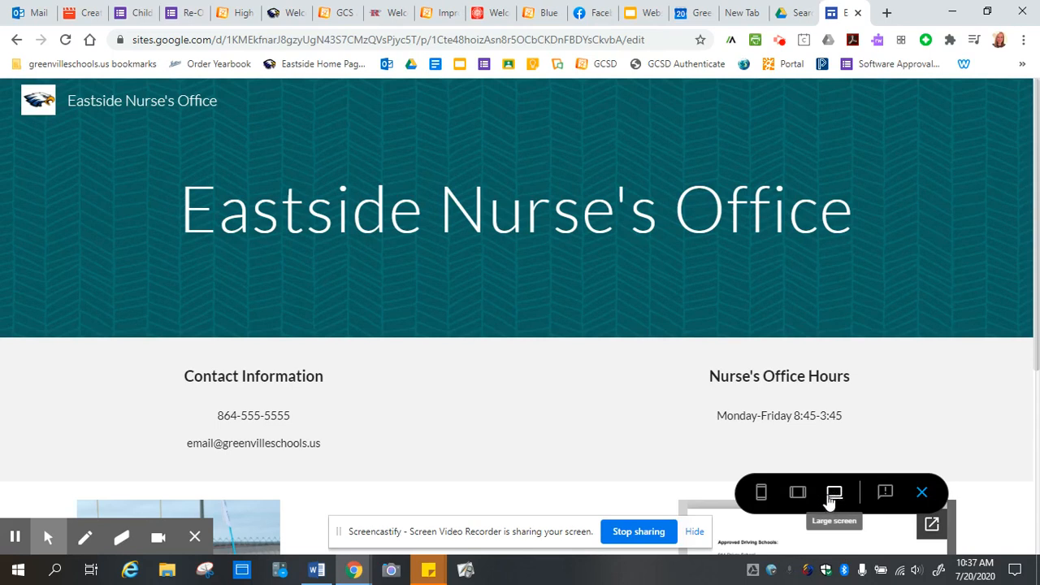
{"action": "left_click", "coordinate": [797, 494]}
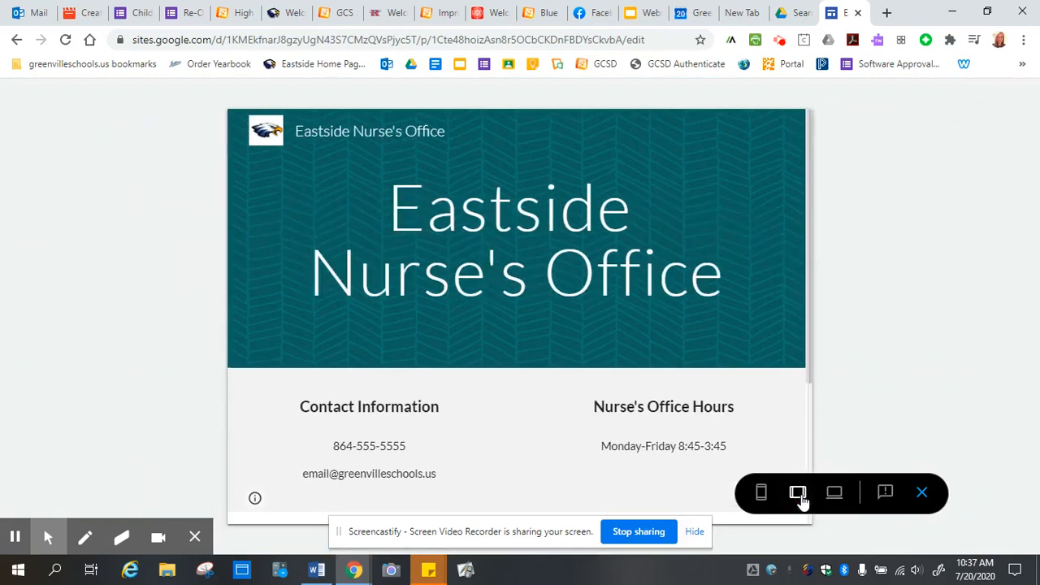
{"action": "left_click", "coordinate": [760, 493]}
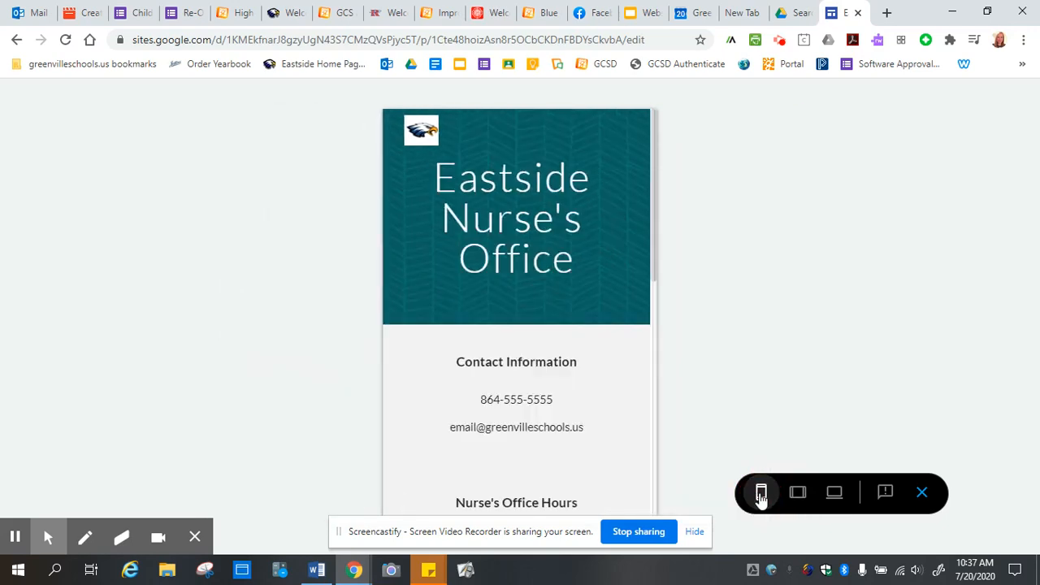
{"action": "scroll", "coordinate": [548, 445], "scroll_direction": "down", "scroll_amount": 7}
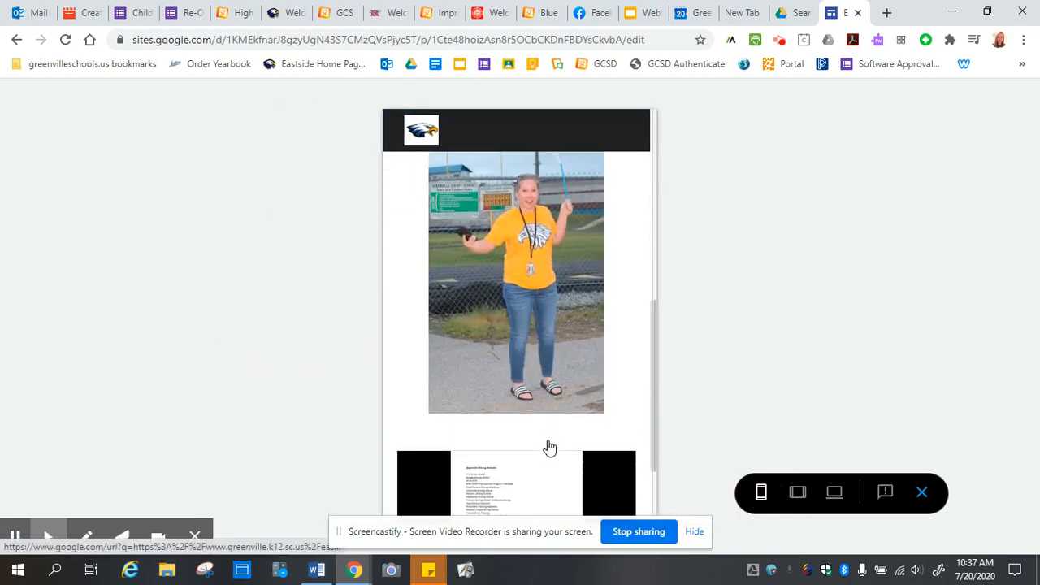
{"action": "scroll", "coordinate": [550, 443], "scroll_direction": "up", "scroll_amount": 5}
{"action": "scroll", "coordinate": [549, 443], "scroll_direction": "up", "scroll_amount": 2}
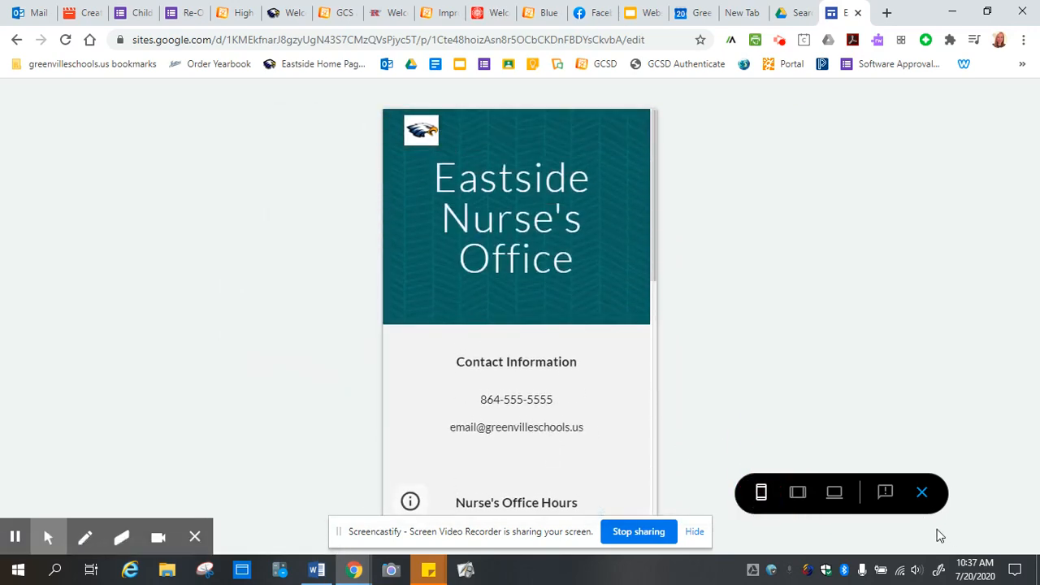
{"action": "left_click", "coordinate": [921, 493]}
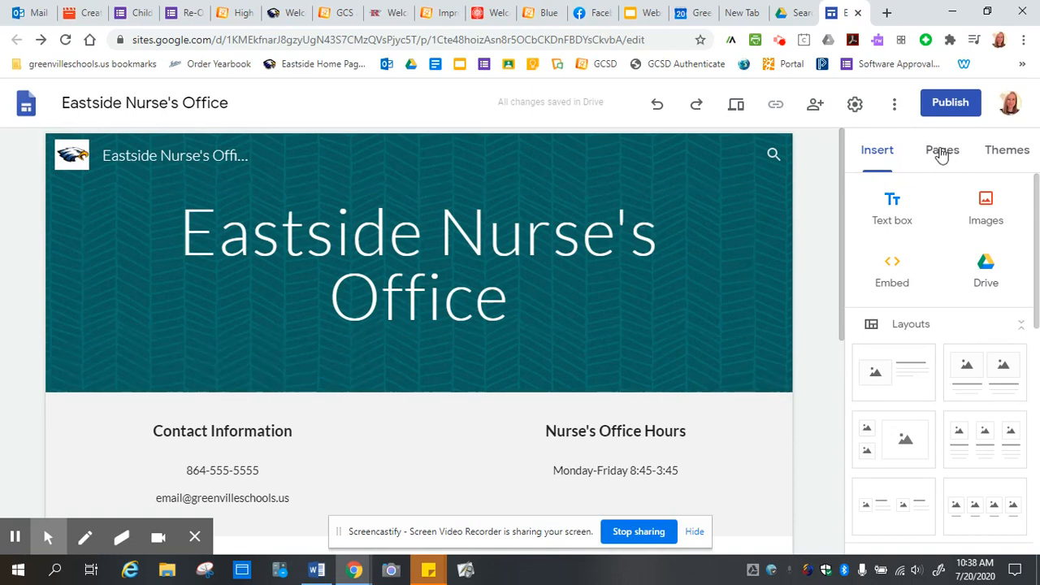
Step: Examine the elements available for insertion, from layouts to calendar and map, and the site's list of pages
{"action": "scroll", "coordinate": [1014, 349], "scroll_direction": "down", "scroll_amount": 1}
{"action": "scroll", "coordinate": [1013, 350], "scroll_direction": "down", "scroll_amount": 3}
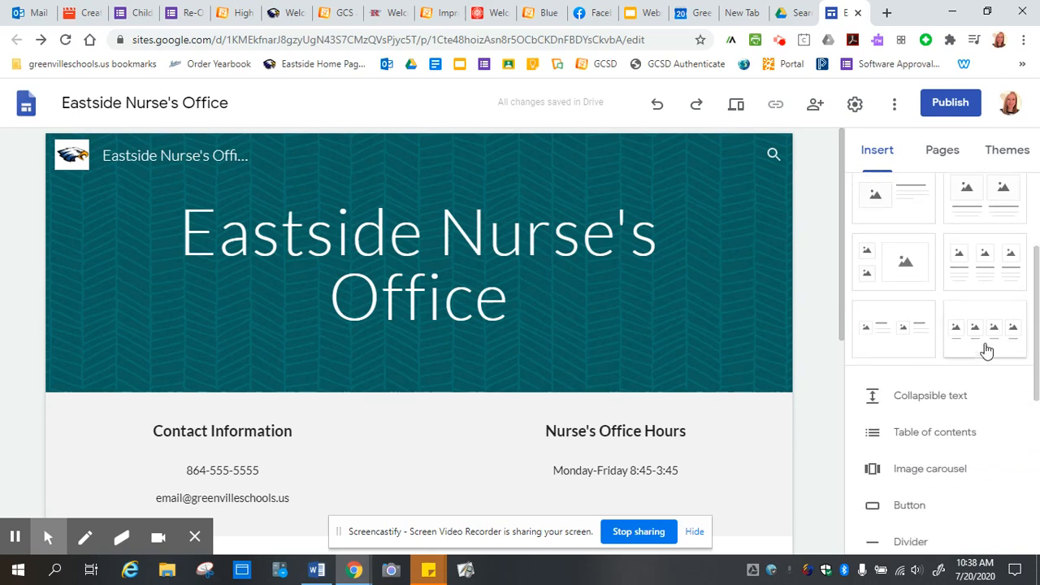
{"action": "scroll", "coordinate": [985, 350], "scroll_direction": "down", "scroll_amount": 1}
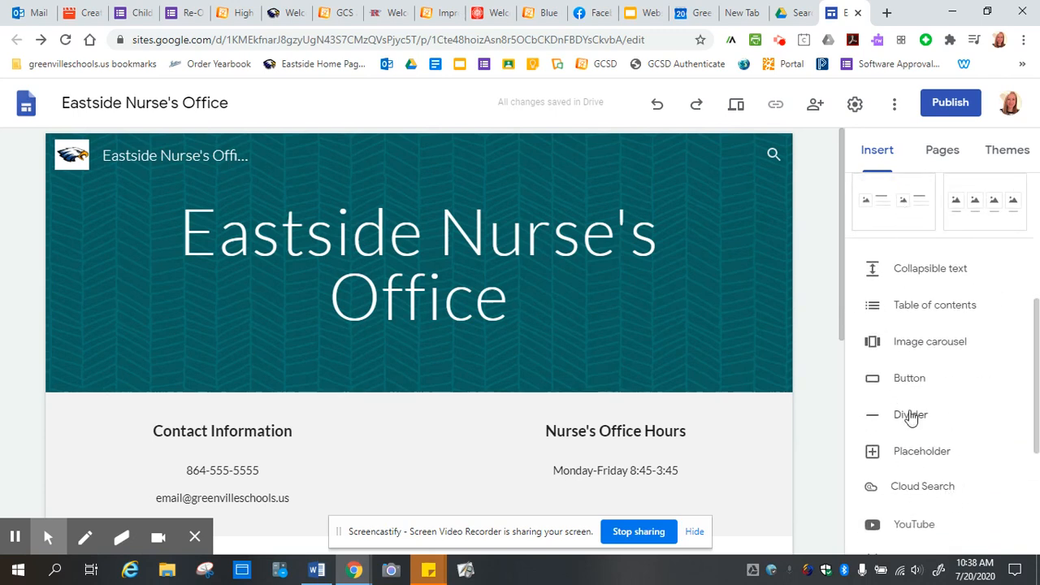
{"action": "scroll", "coordinate": [969, 435], "scroll_direction": "down", "scroll_amount": 3}
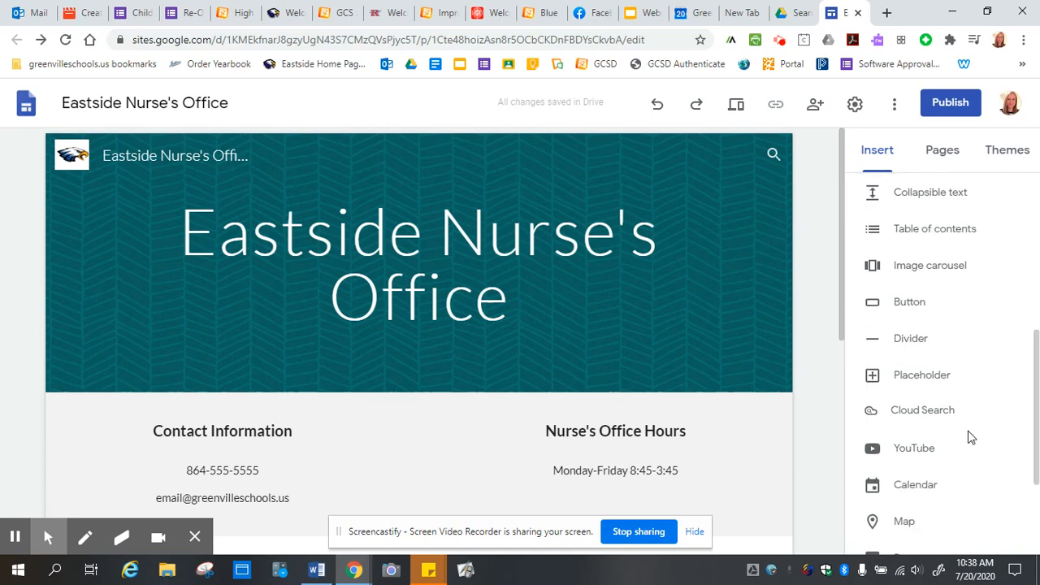
{"action": "scroll", "coordinate": [969, 437], "scroll_direction": "up", "scroll_amount": 5}
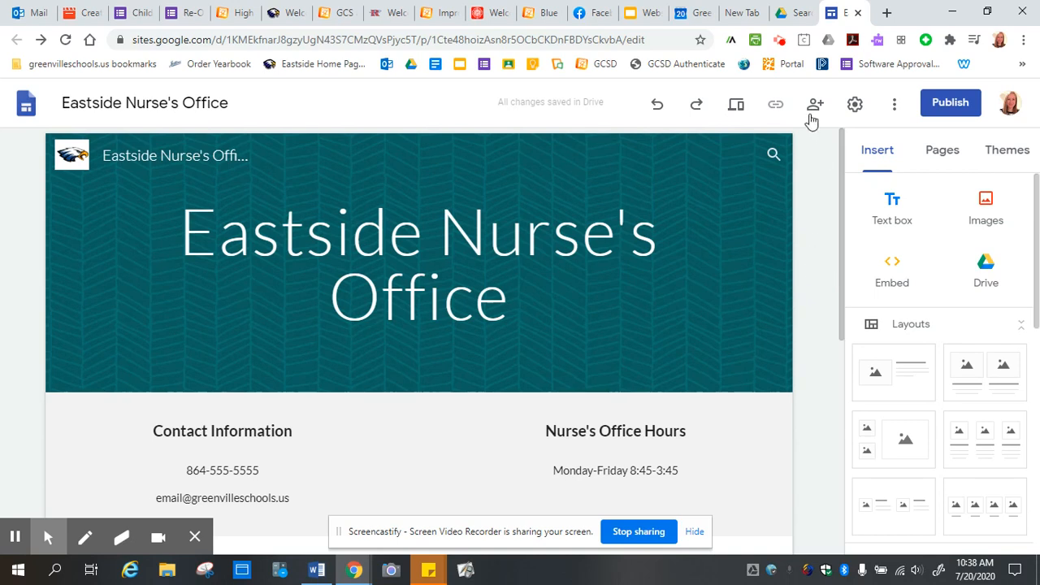
{"action": "left_click", "coordinate": [950, 157]}
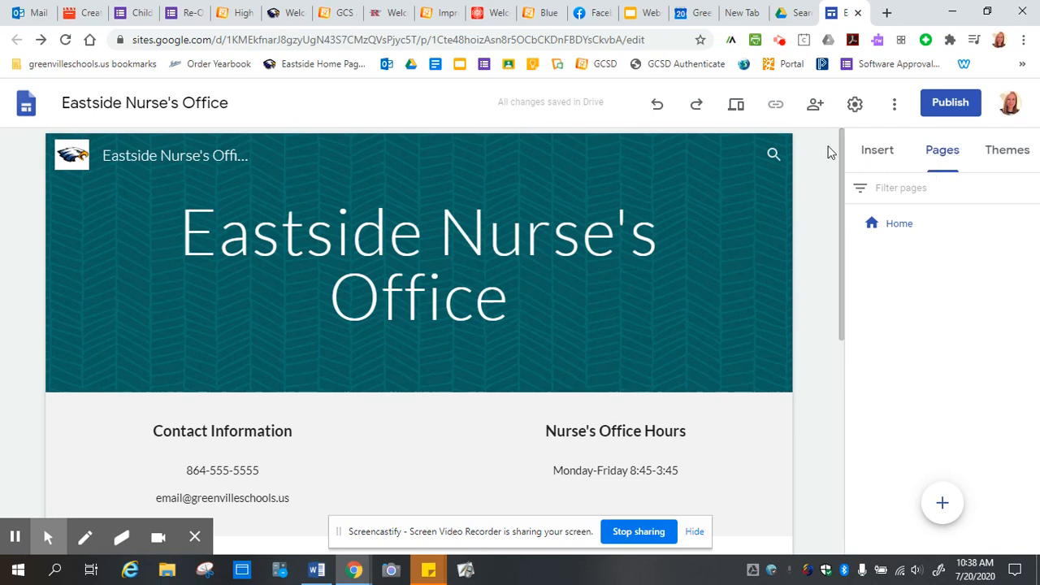
{"action": "left_click", "coordinate": [869, 156]}
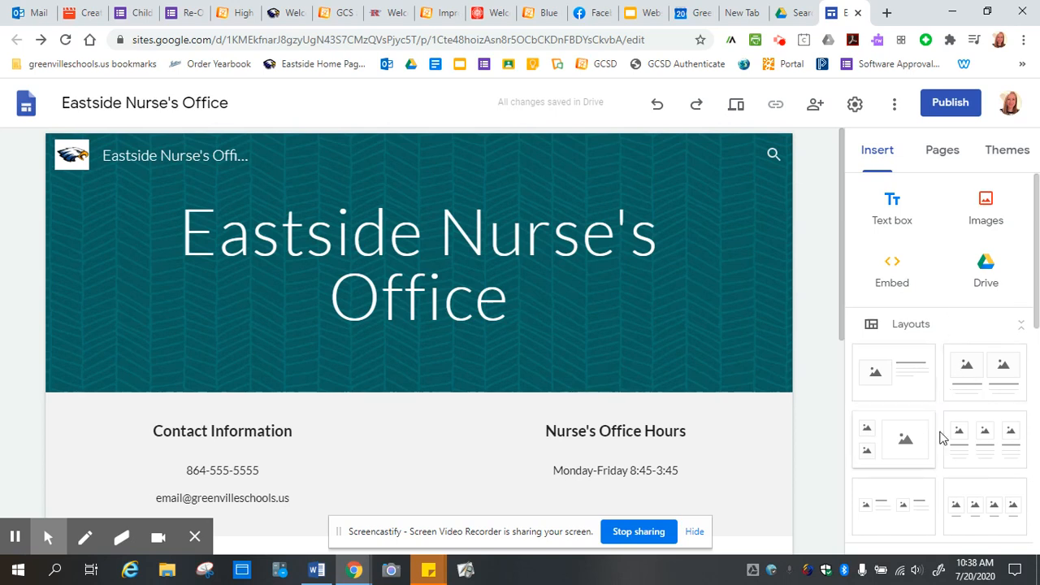
{"action": "scroll", "coordinate": [957, 394], "scroll_direction": "down", "scroll_amount": 5}
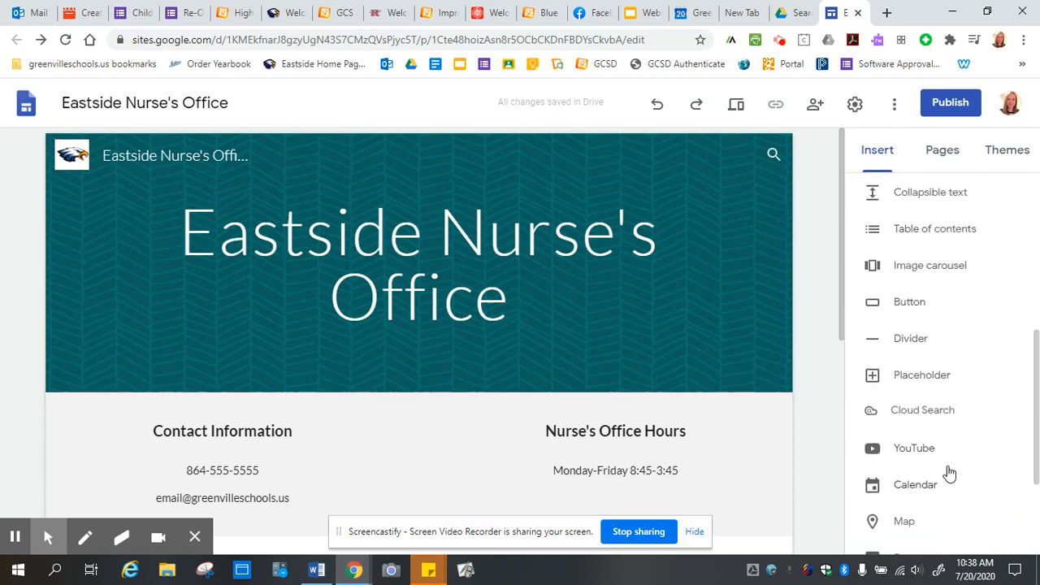
{"action": "scroll", "coordinate": [919, 390], "scroll_direction": "up", "scroll_amount": 4}
{"action": "scroll", "coordinate": [917, 383], "scroll_direction": "up", "scroll_amount": 1}
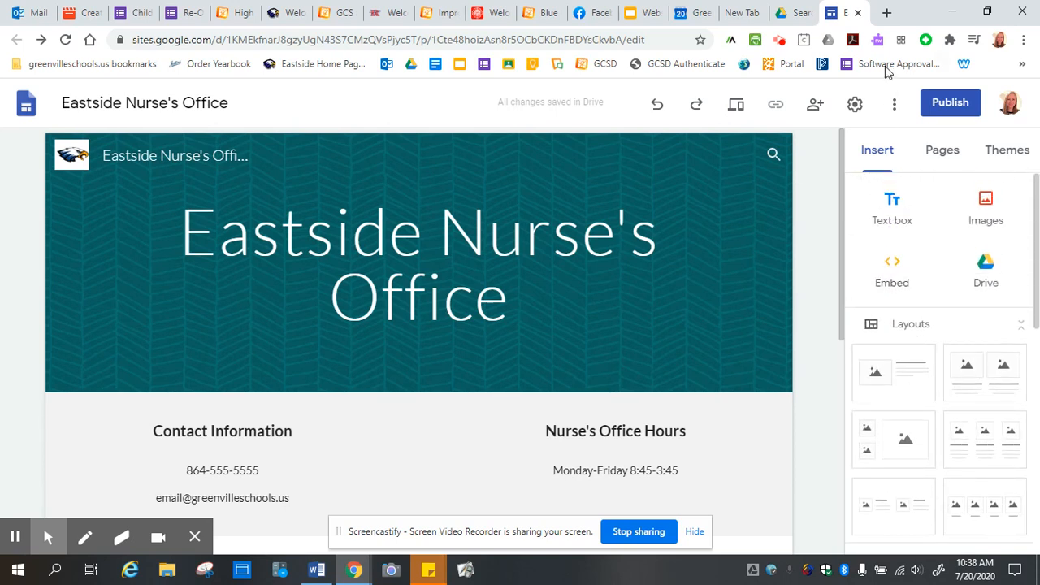
{"action": "left_click", "coordinate": [934, 154]}
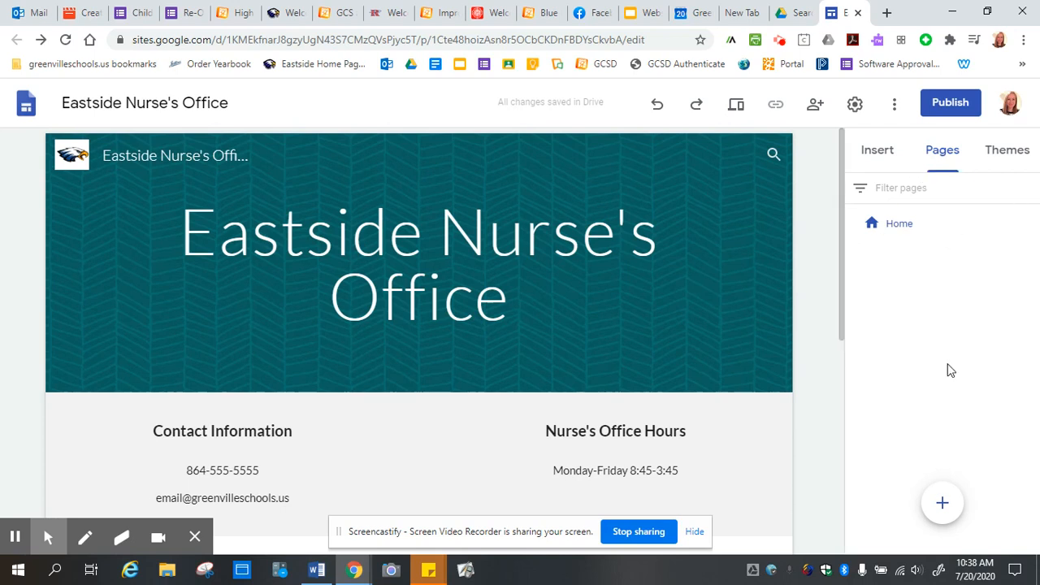
{"action": "left_click", "coordinate": [944, 504]}
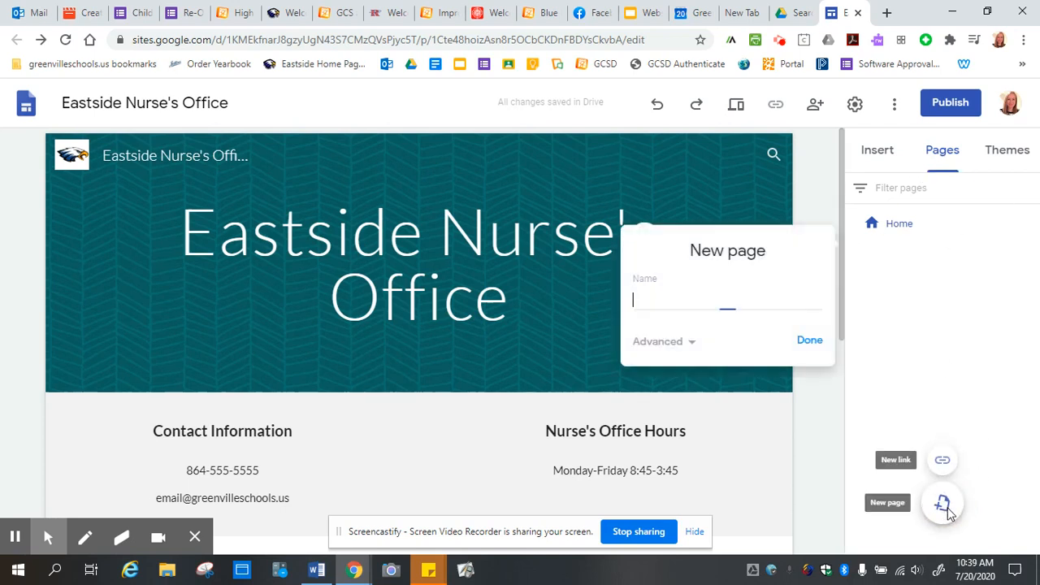
{"action": "left_click", "coordinate": [945, 313]}
{"action": "mouse_move", "coordinate": [943, 505]}
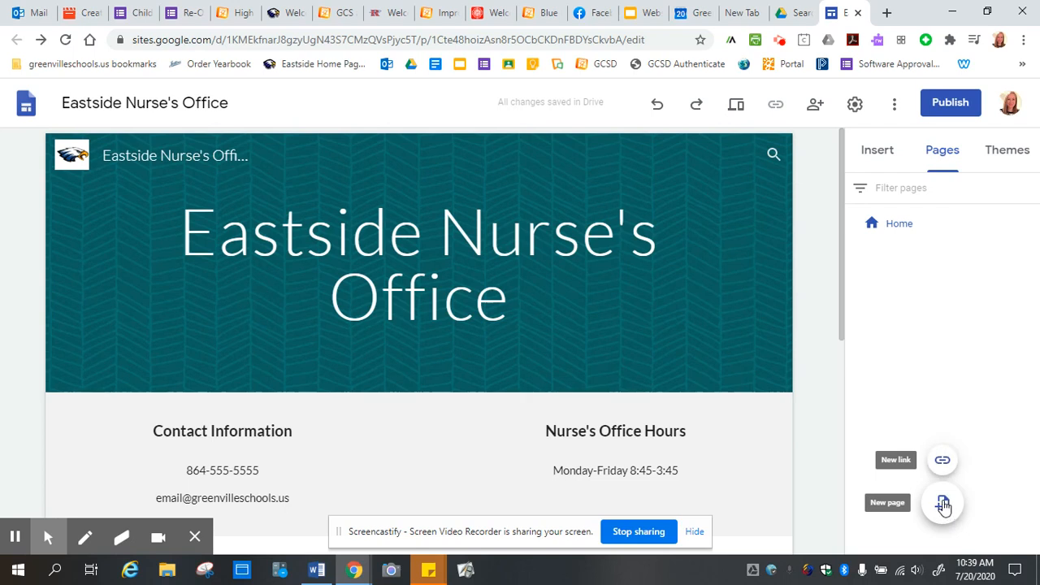
{"action": "left_click", "coordinate": [945, 462]}
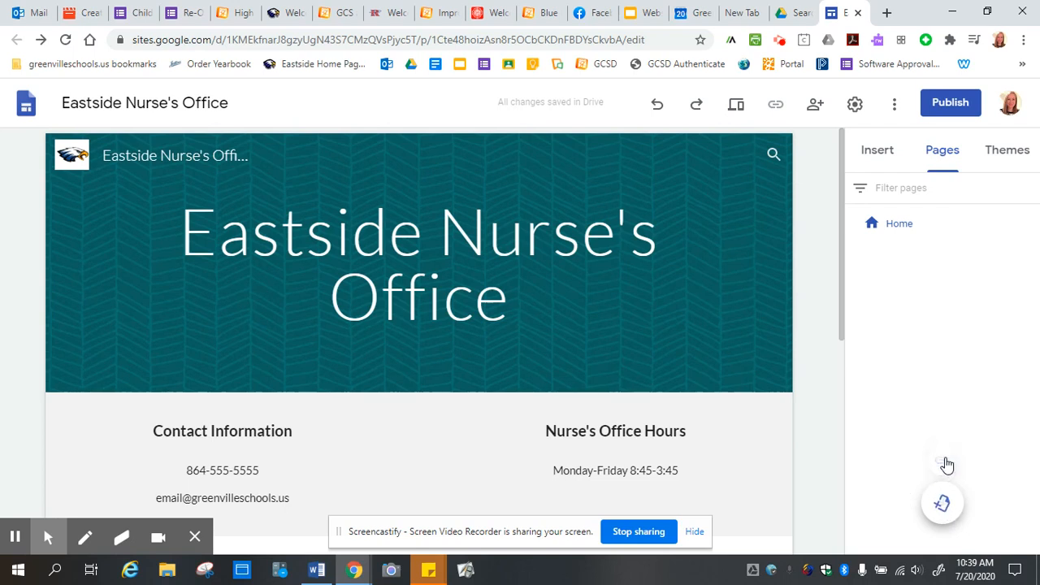
{"action": "mouse_move", "coordinate": [941, 462]}
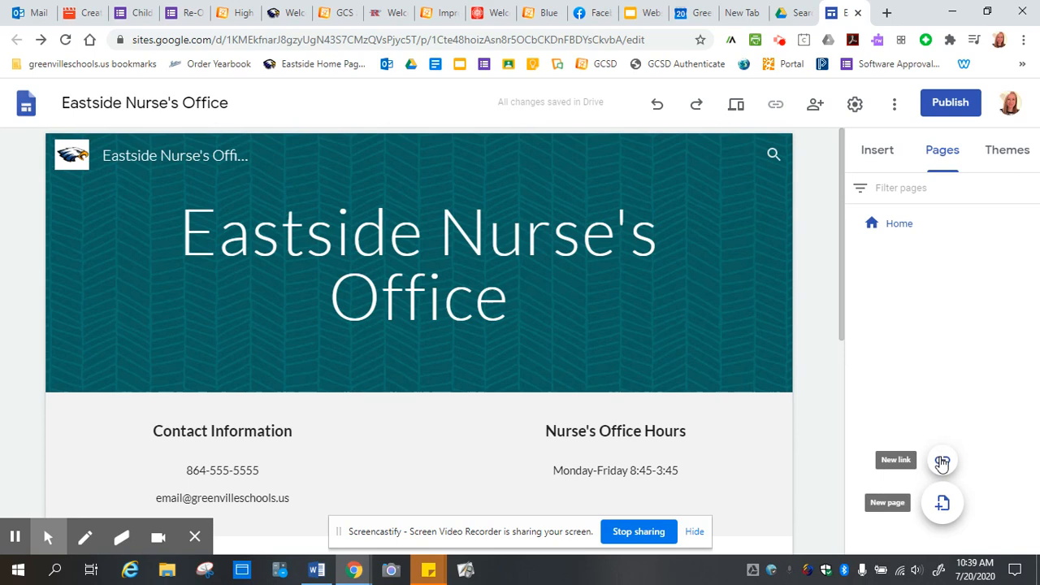
{"action": "left_click", "coordinate": [942, 461]}
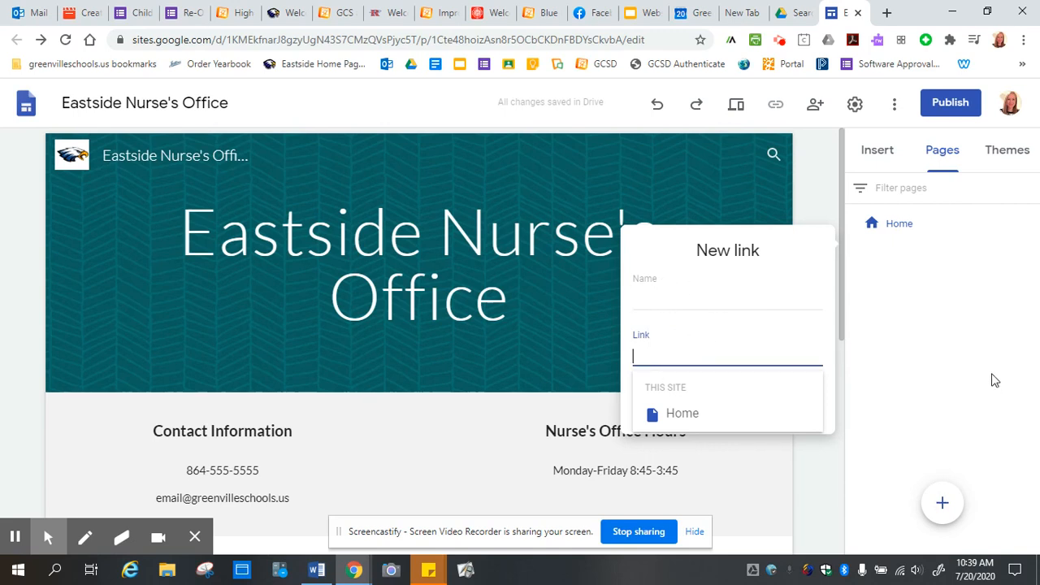
{"action": "left_click", "coordinate": [955, 338]}
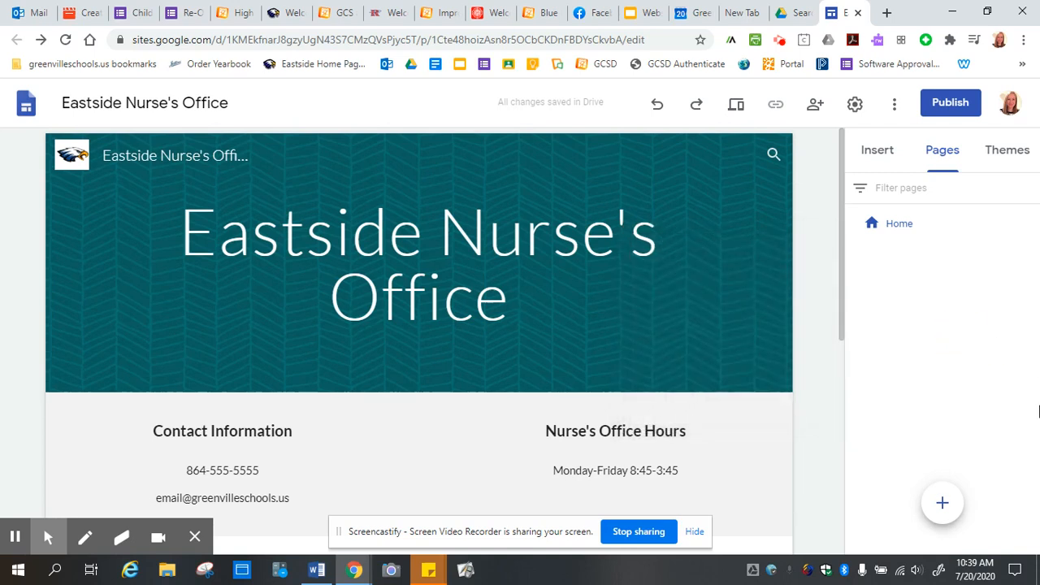
Step: Add a new page named Medical Forms and test the site navigation between Home and Medical Forms
{"action": "mouse_move", "coordinate": [941, 504]}
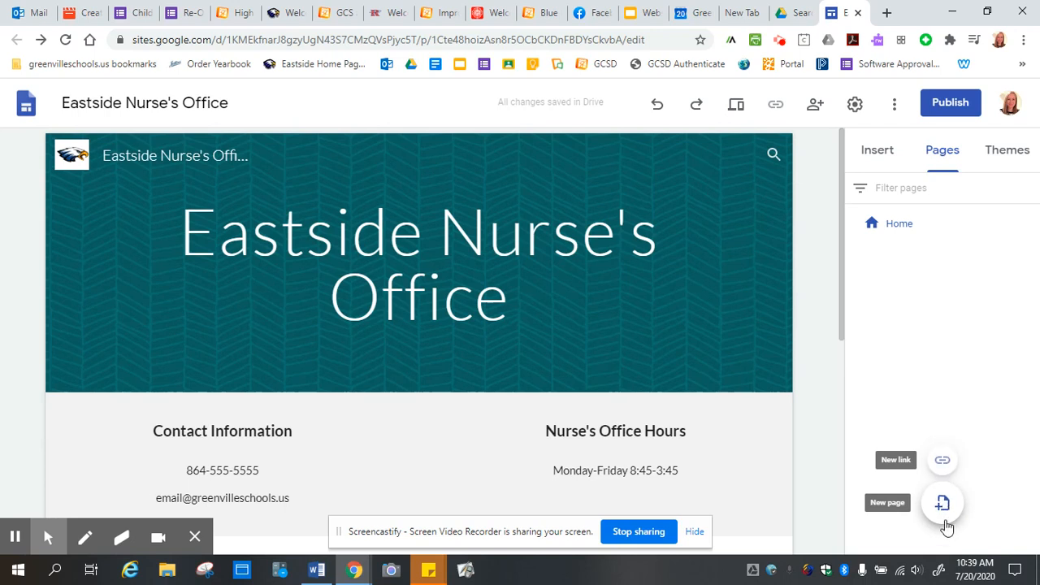
{"action": "left_click", "coordinate": [942, 512]}
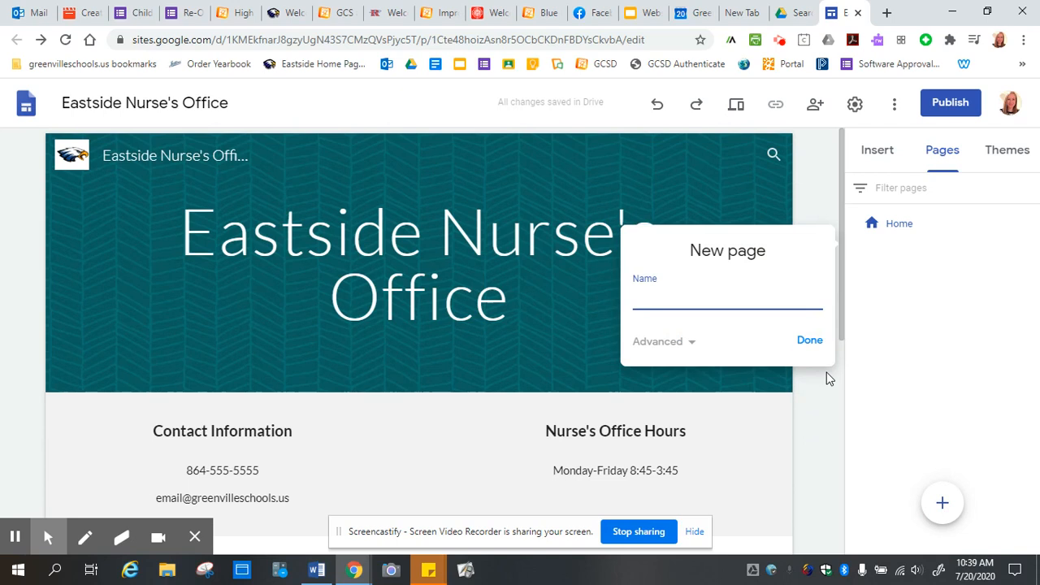
{"action": "type", "text": "Medical Forms"}
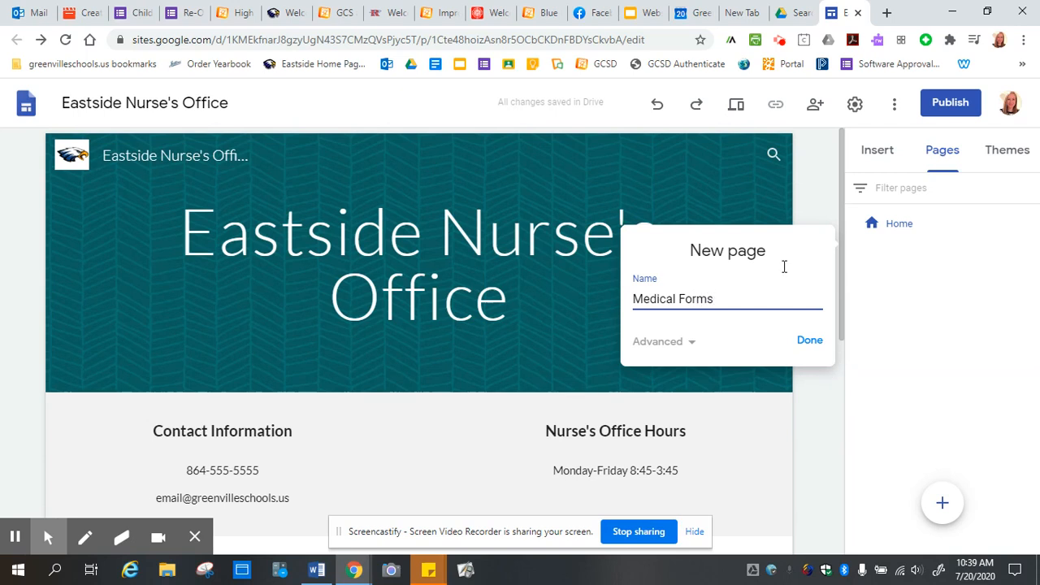
{"action": "left_click", "coordinate": [696, 344]}
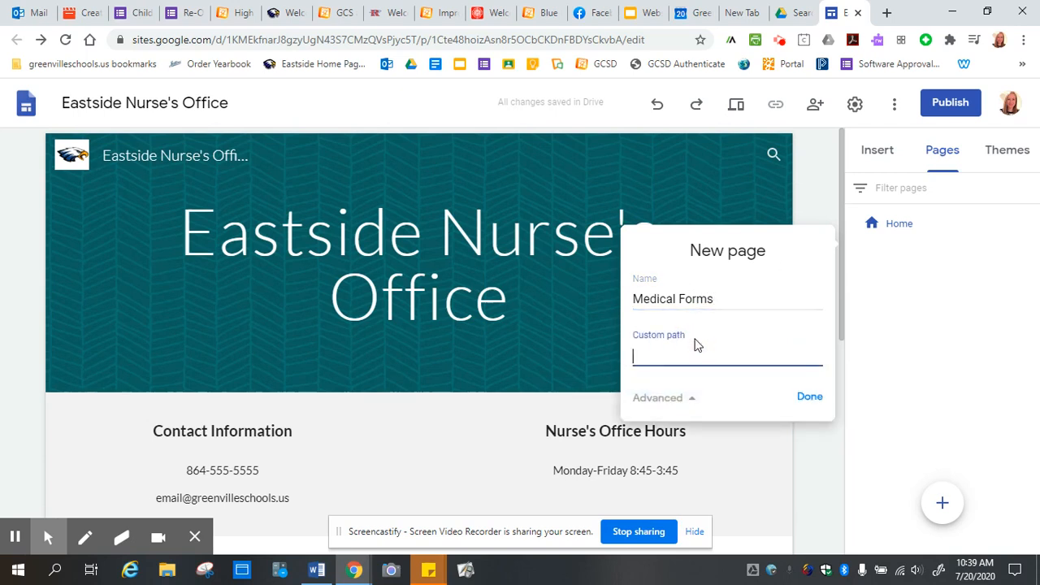
{"action": "left_click", "coordinate": [810, 397]}
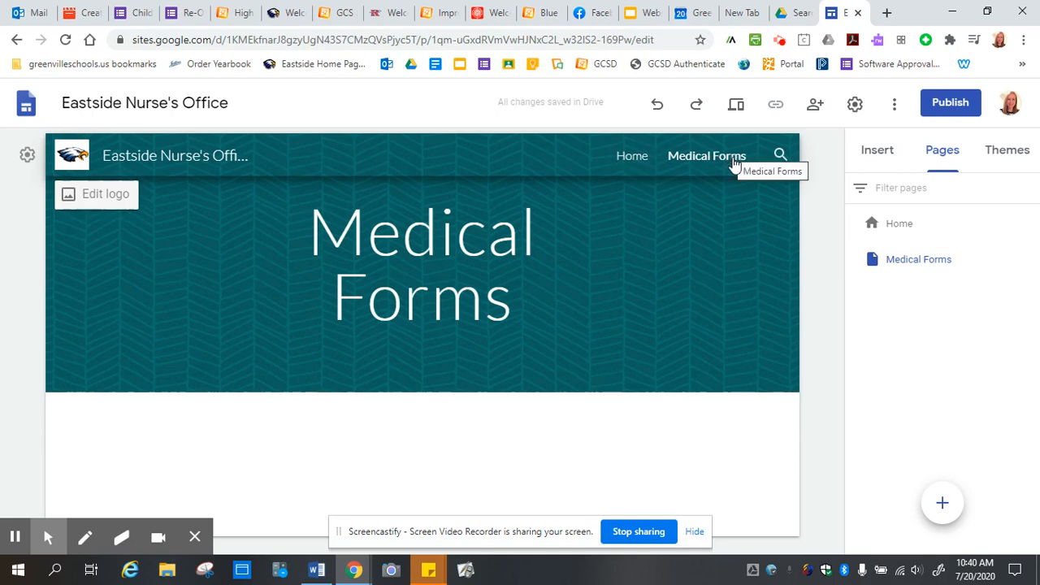
{"action": "left_click", "coordinate": [632, 160]}
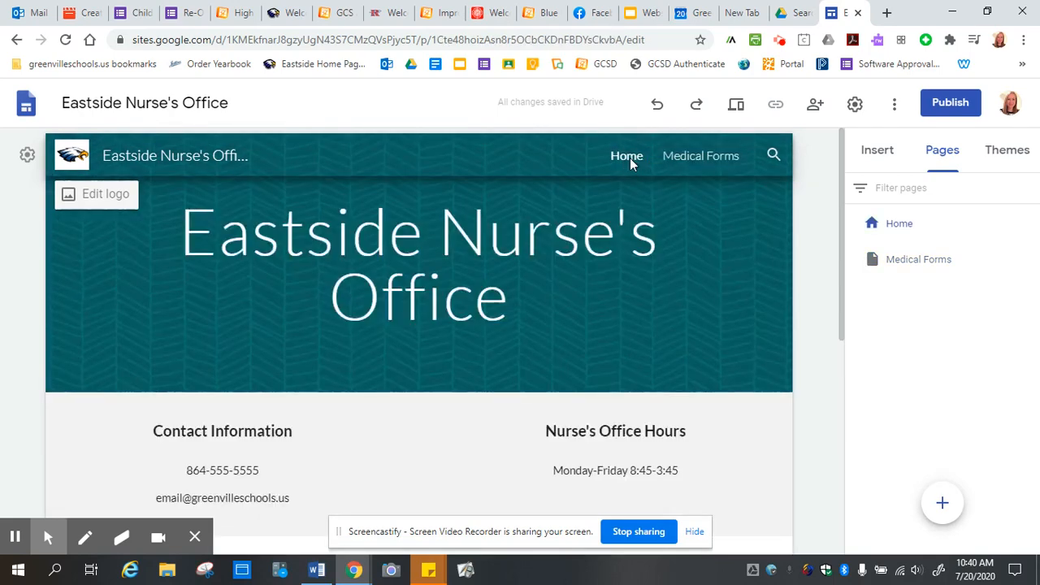
{"action": "left_click", "coordinate": [711, 160]}
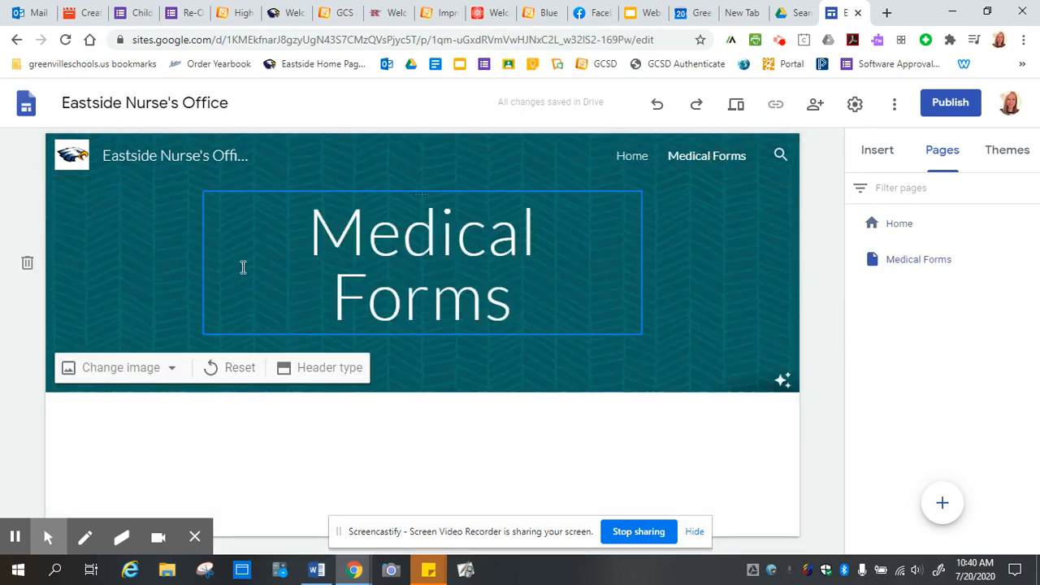
Step: Look at the image options of the Medical Forms header, try the Title only header type, and restore the Banner type
{"action": "left_click", "coordinate": [162, 370]}
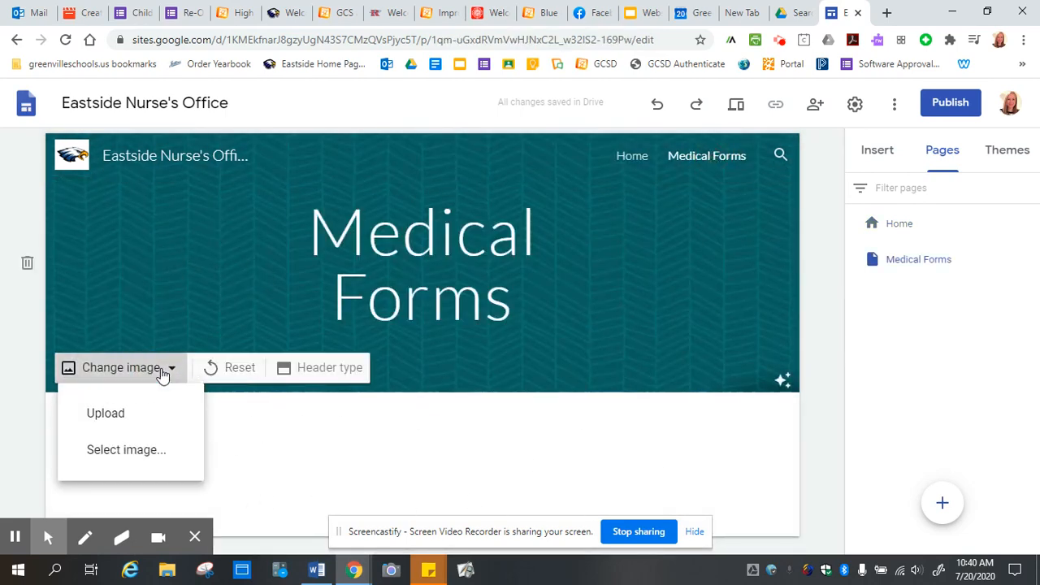
{"action": "left_click", "coordinate": [331, 369]}
{"action": "left_click", "coordinate": [330, 370]}
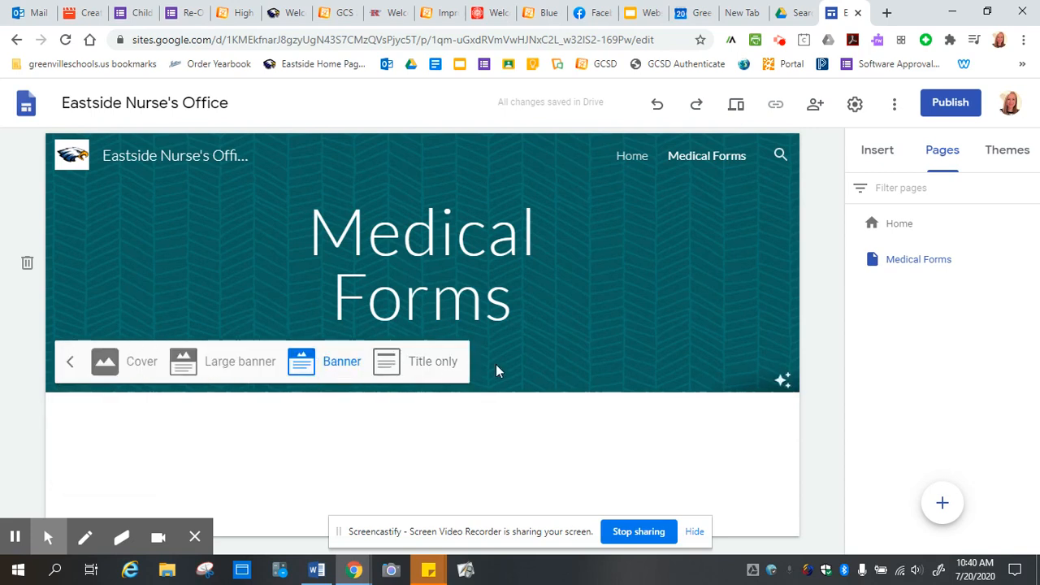
{"action": "left_click", "coordinate": [412, 367]}
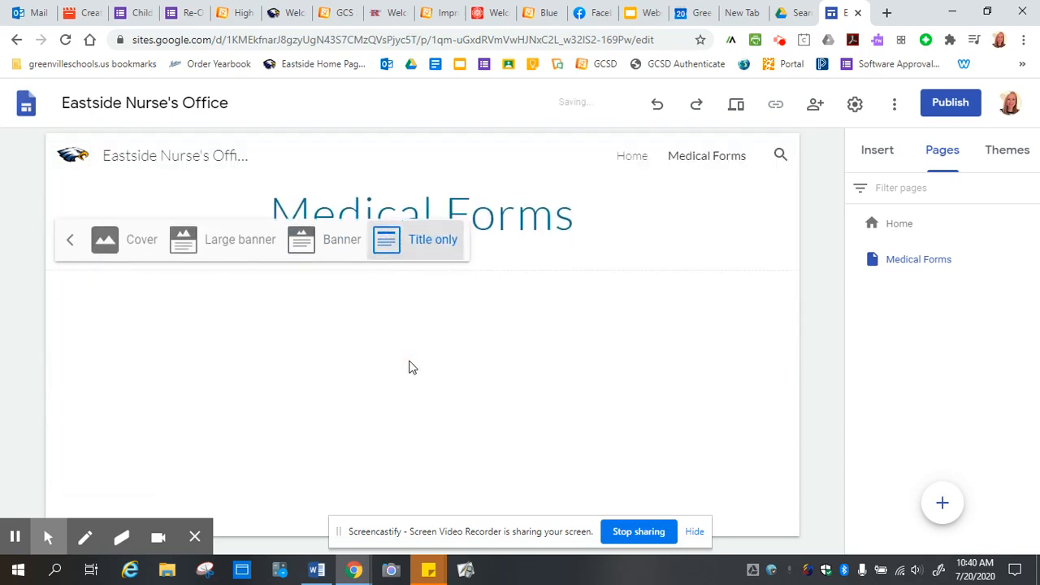
{"action": "left_click", "coordinate": [325, 254]}
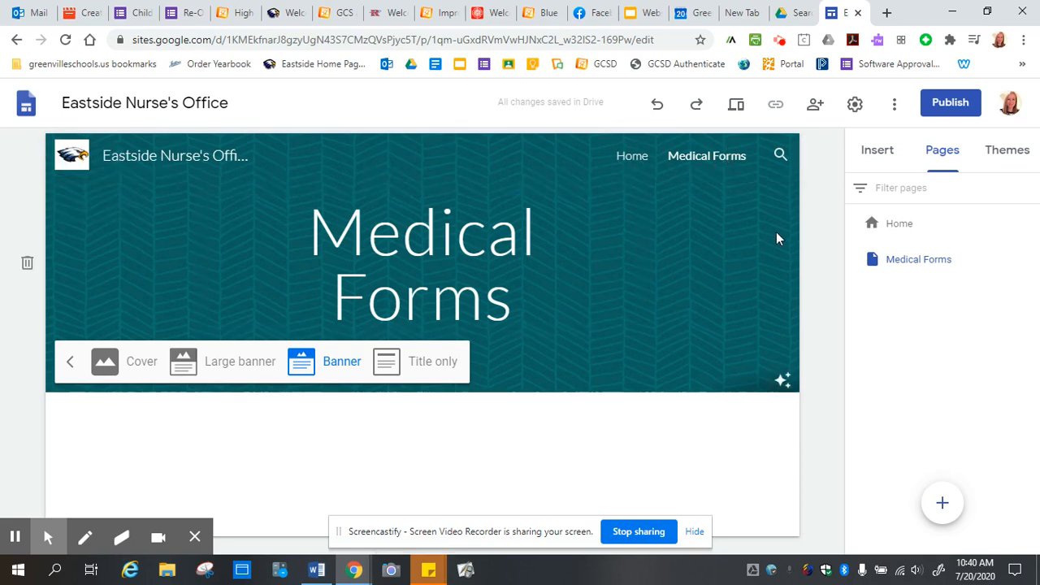
{"action": "left_click", "coordinate": [838, 390]}
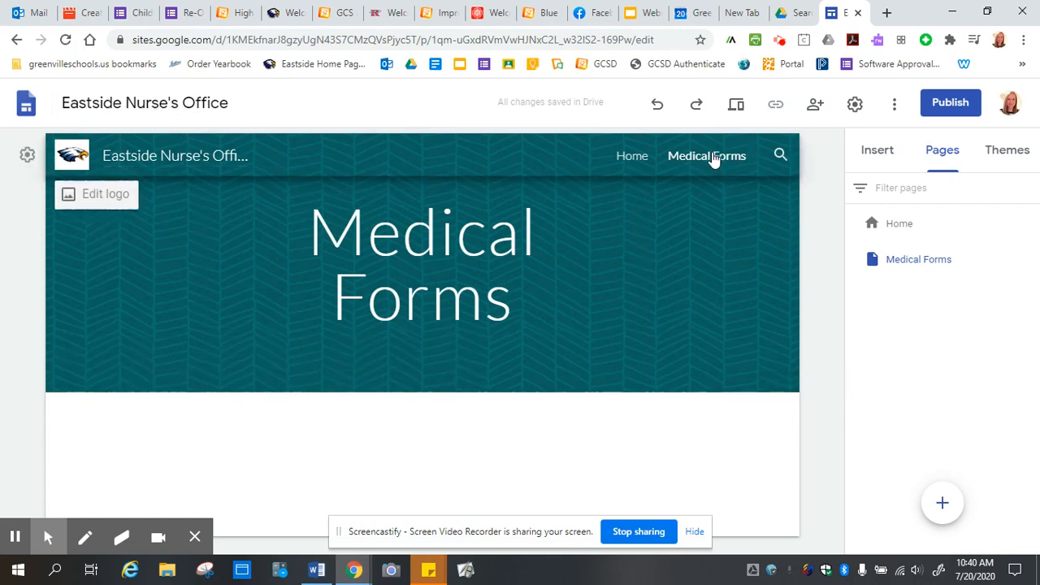
Step: Try the Side navigation mode for the site and check the page list in the side menu
{"action": "left_click", "coordinate": [27, 154]}
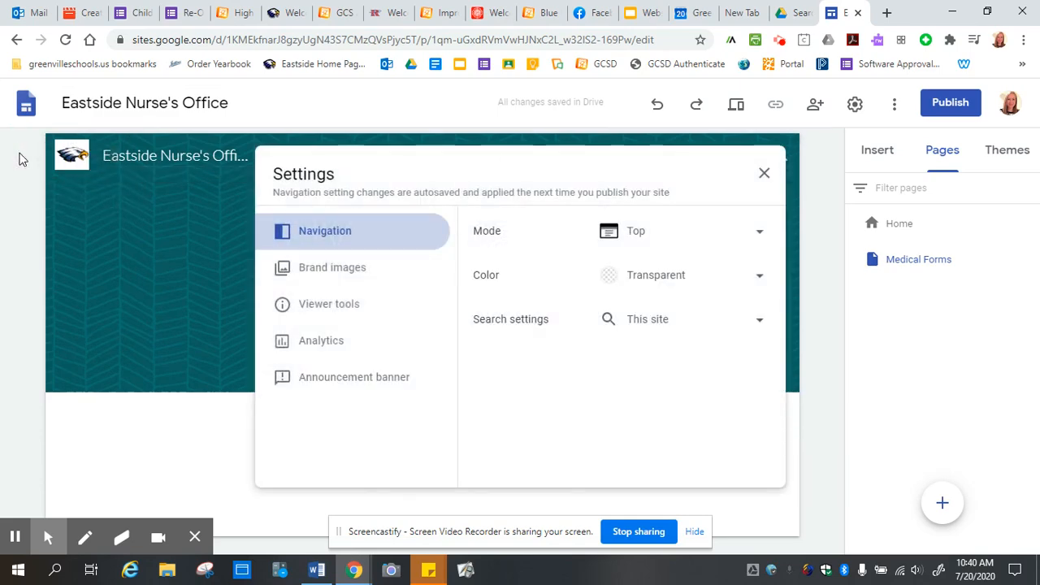
{"action": "left_click", "coordinate": [837, 312]}
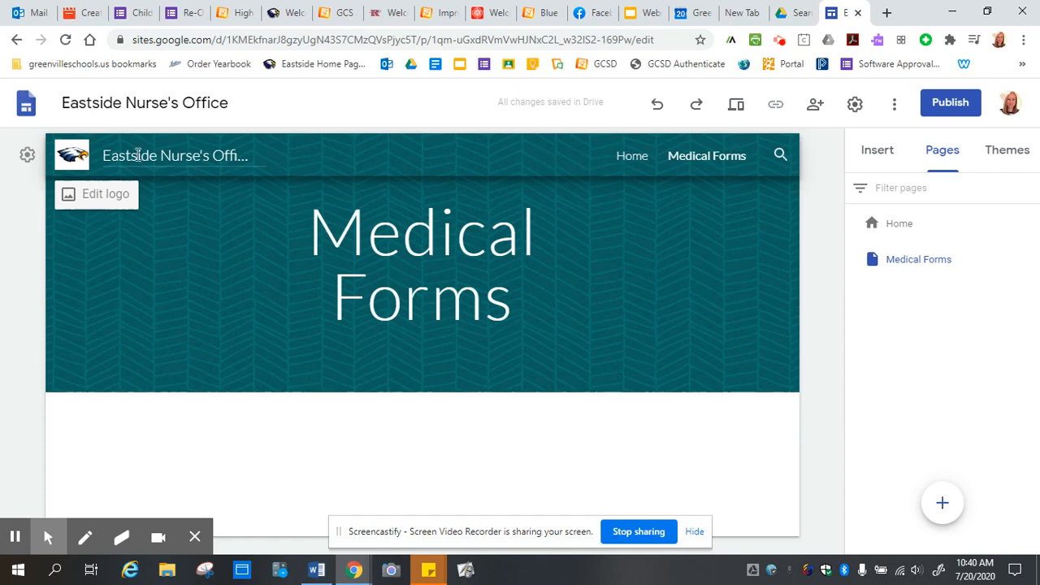
{"action": "left_click", "coordinate": [27, 156]}
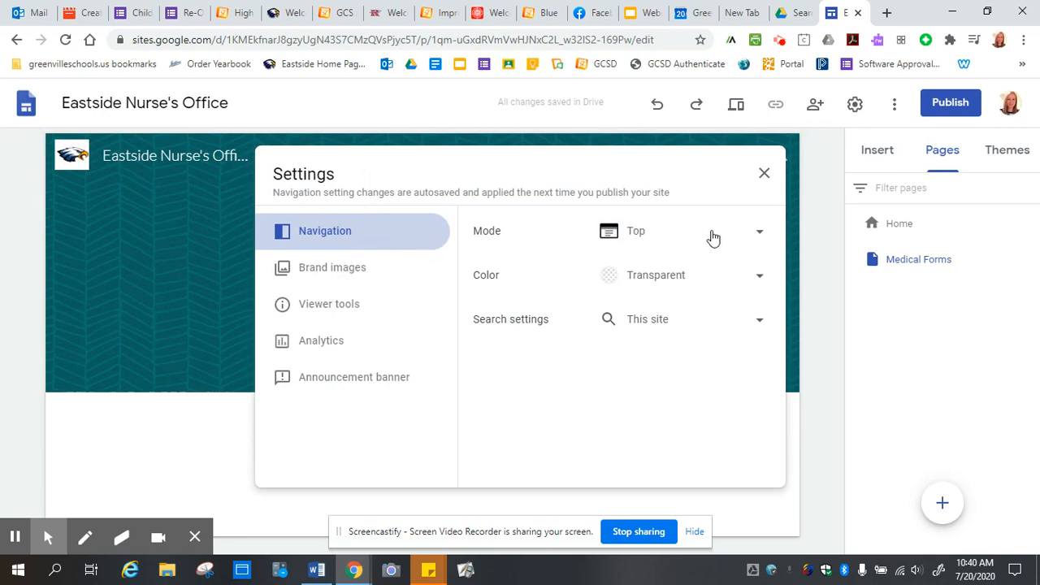
{"action": "left_click", "coordinate": [751, 235]}
{"action": "left_click", "coordinate": [664, 268]}
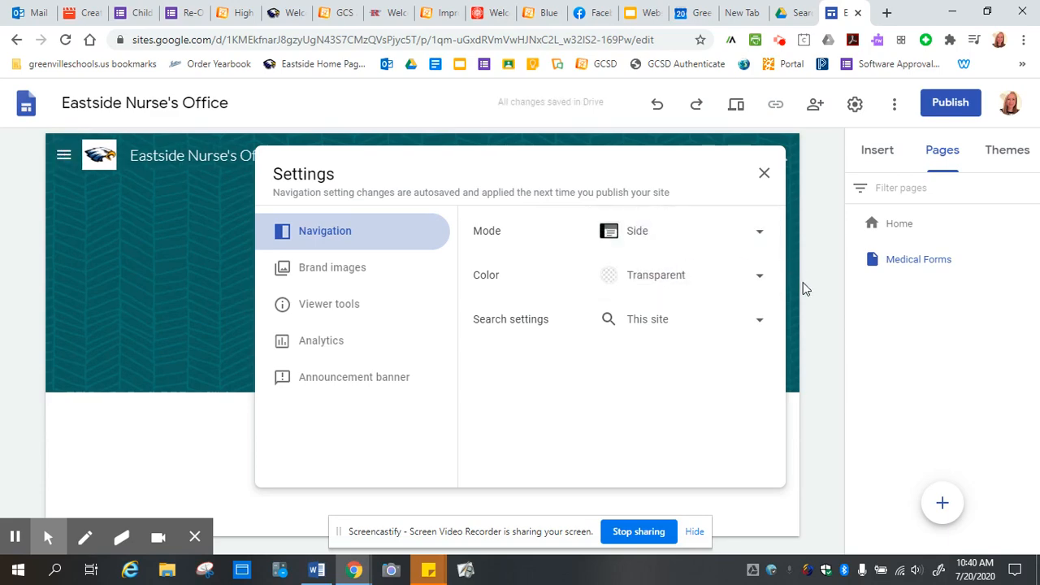
{"action": "left_click", "coordinate": [834, 392]}
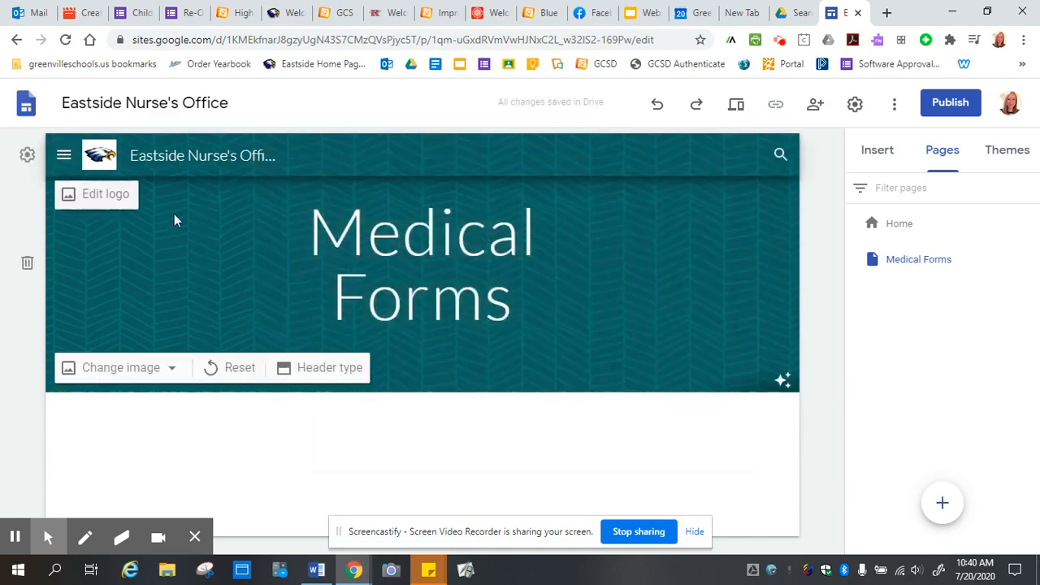
{"action": "left_click", "coordinate": [62, 156]}
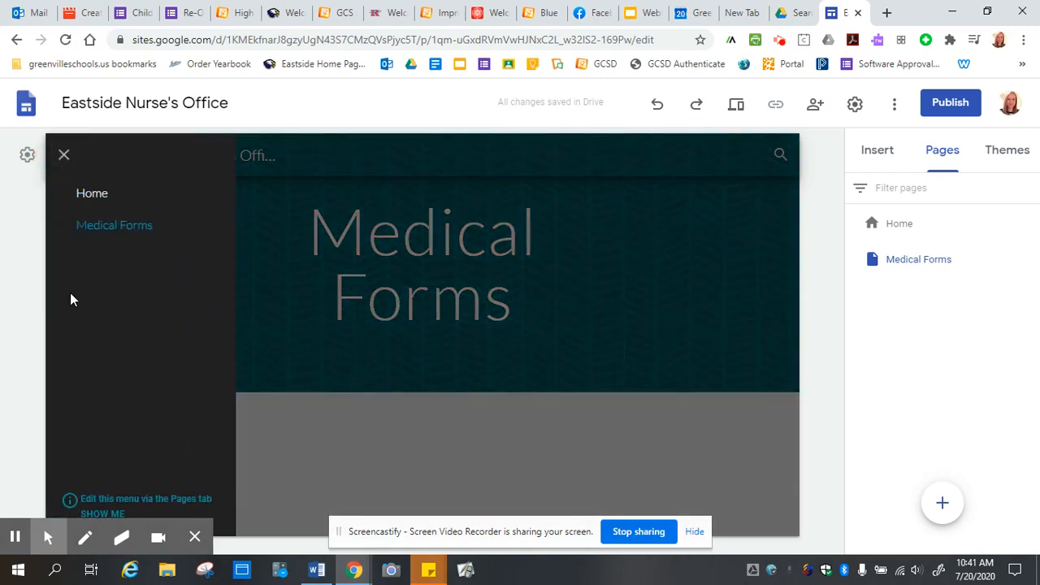
{"action": "left_click", "coordinate": [63, 156]}
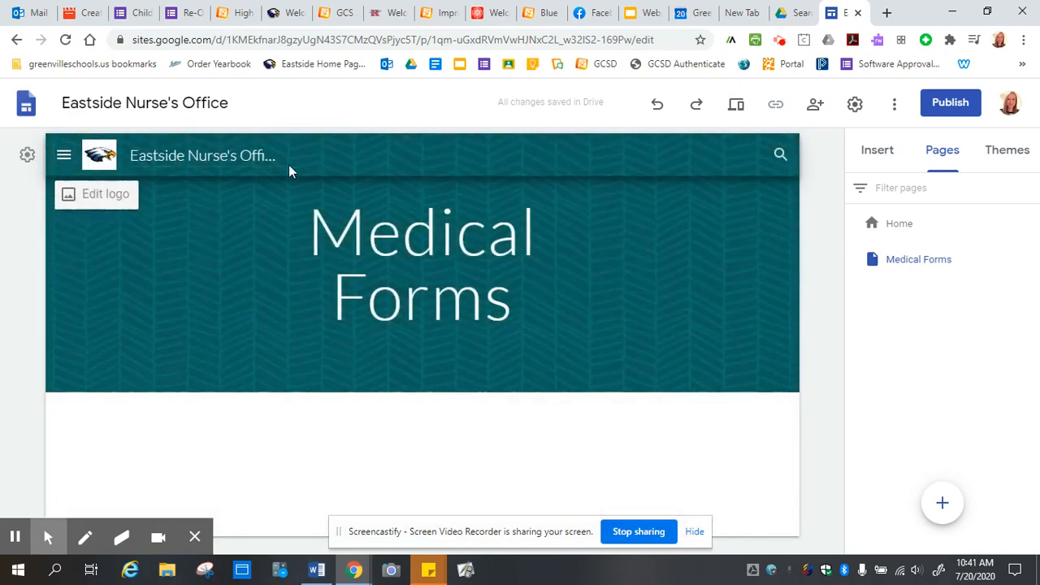
Step: Set the site's navigation mode back to Top
{"action": "left_click", "coordinate": [27, 156]}
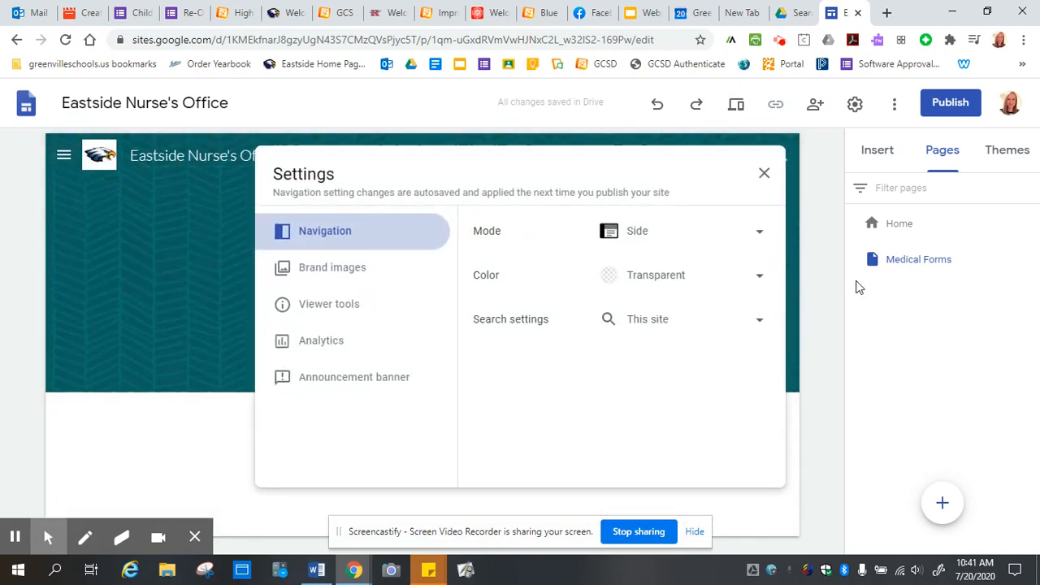
{"action": "left_click", "coordinate": [759, 236]}
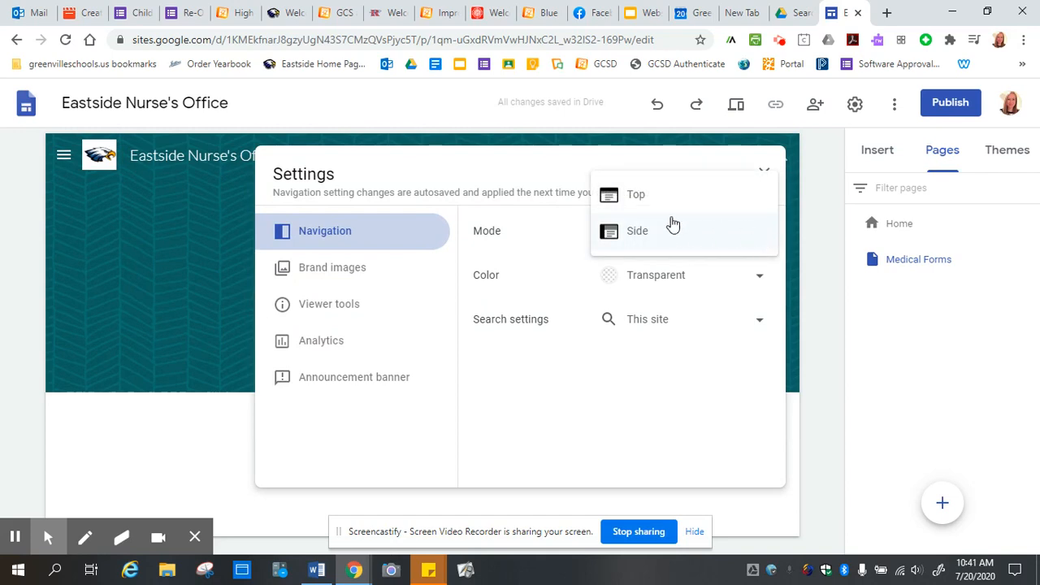
{"action": "left_click", "coordinate": [664, 193]}
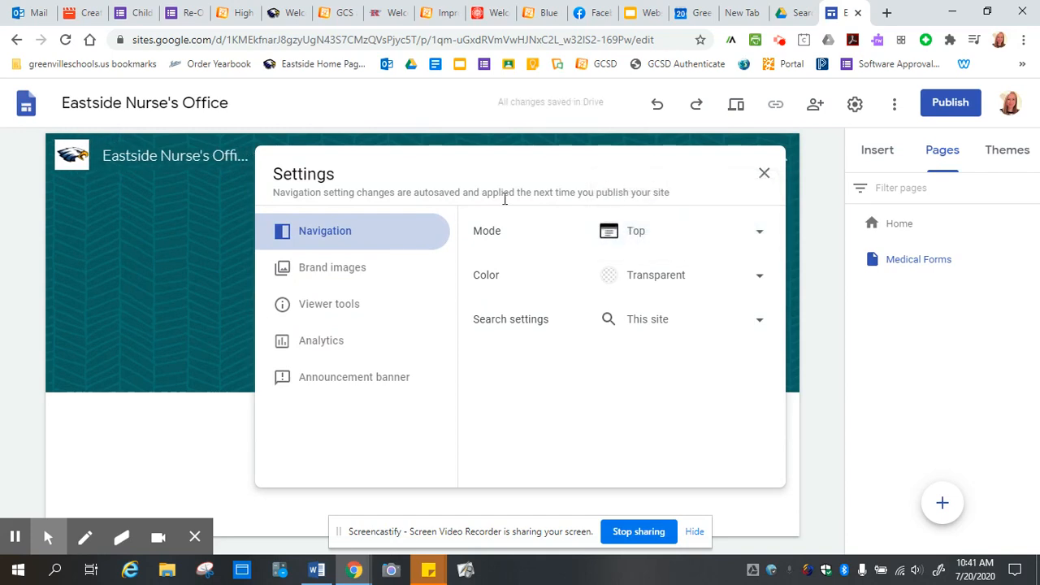
Step: Compare White and Black for the navigation bar and set its color to White
{"action": "left_click", "coordinate": [759, 280]}
{"action": "left_click", "coordinate": [688, 315]}
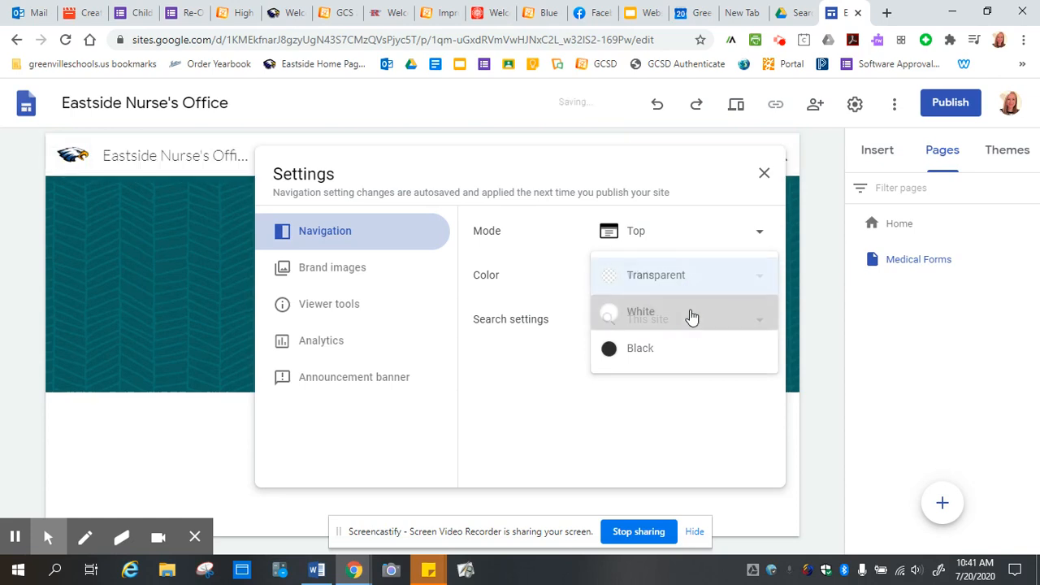
{"action": "left_click", "coordinate": [759, 279]}
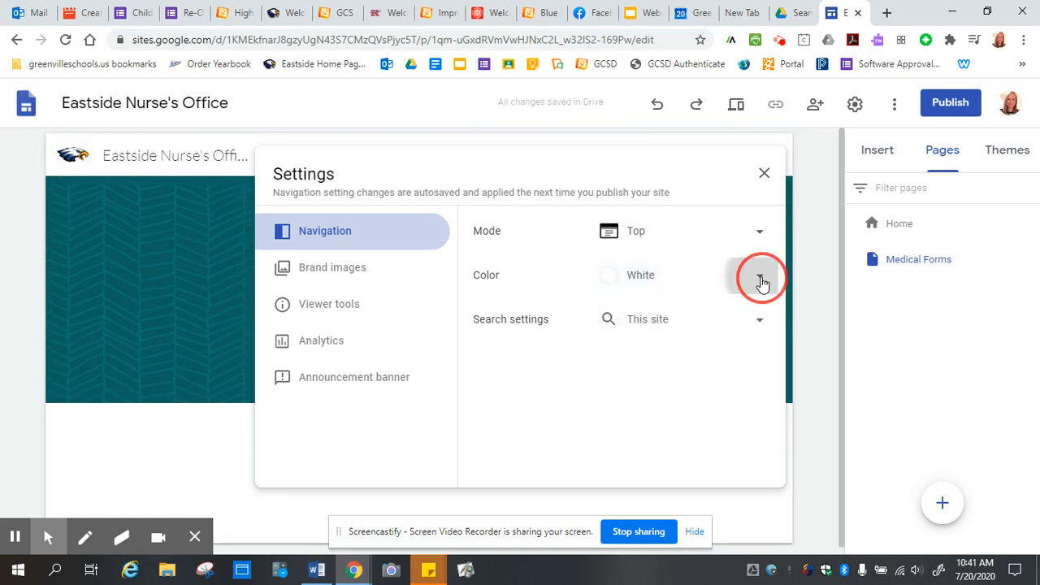
{"action": "left_click", "coordinate": [710, 324]}
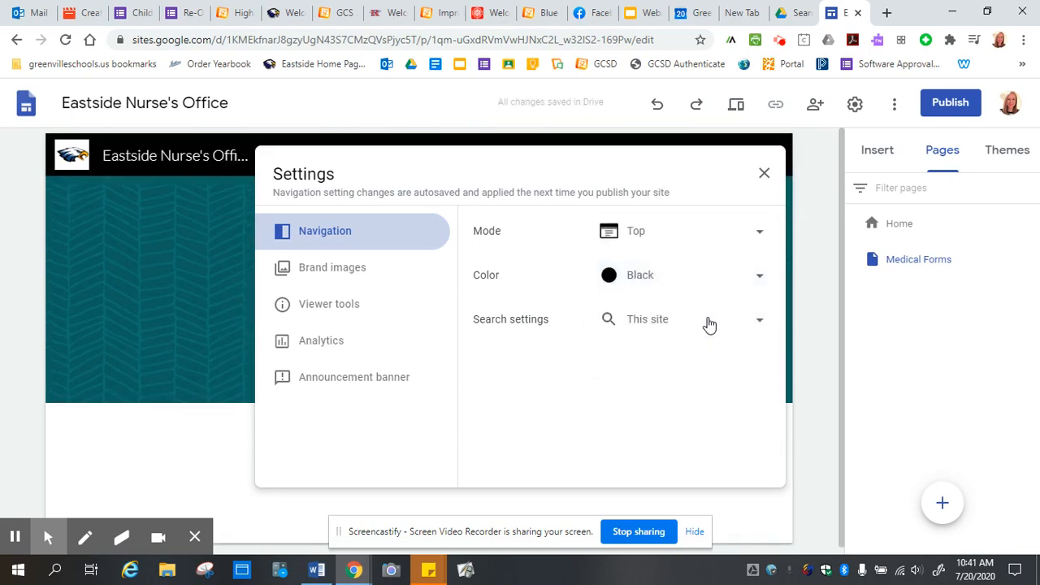
{"action": "left_click", "coordinate": [759, 280]}
{"action": "left_click", "coordinate": [681, 240]}
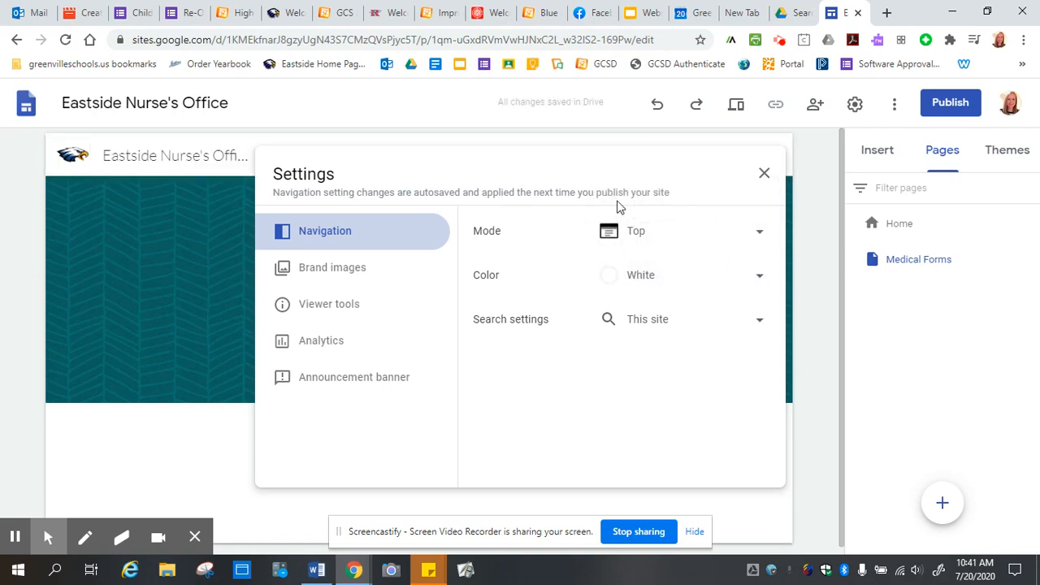
Step: Review the Brand images, Analytics and Viewer tools settings, and check the Home and Medical Forms links in the site navigation
{"action": "left_click", "coordinate": [341, 273]}
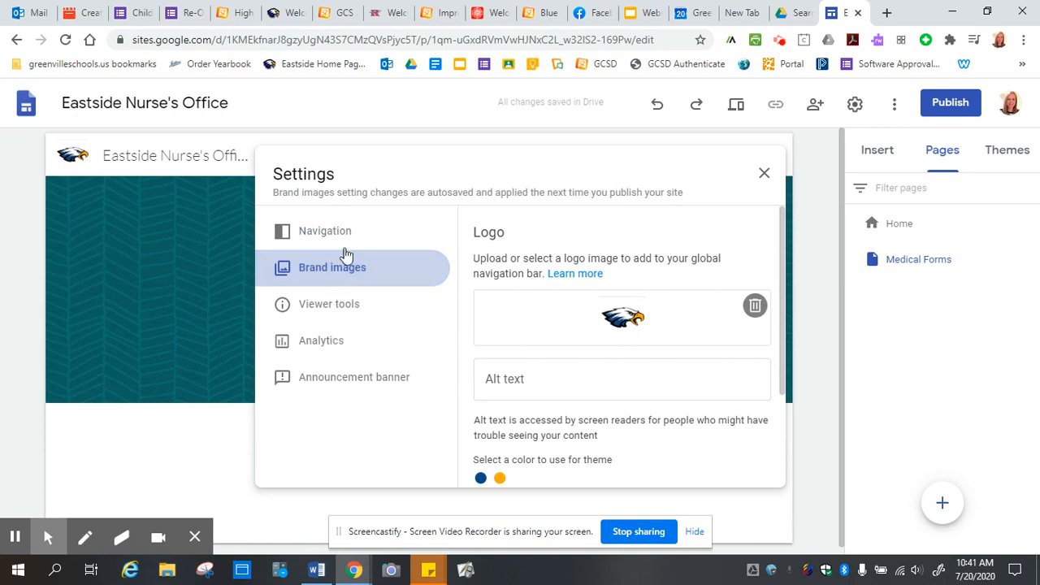
{"action": "left_click", "coordinate": [318, 352]}
{"action": "left_click", "coordinate": [333, 305]}
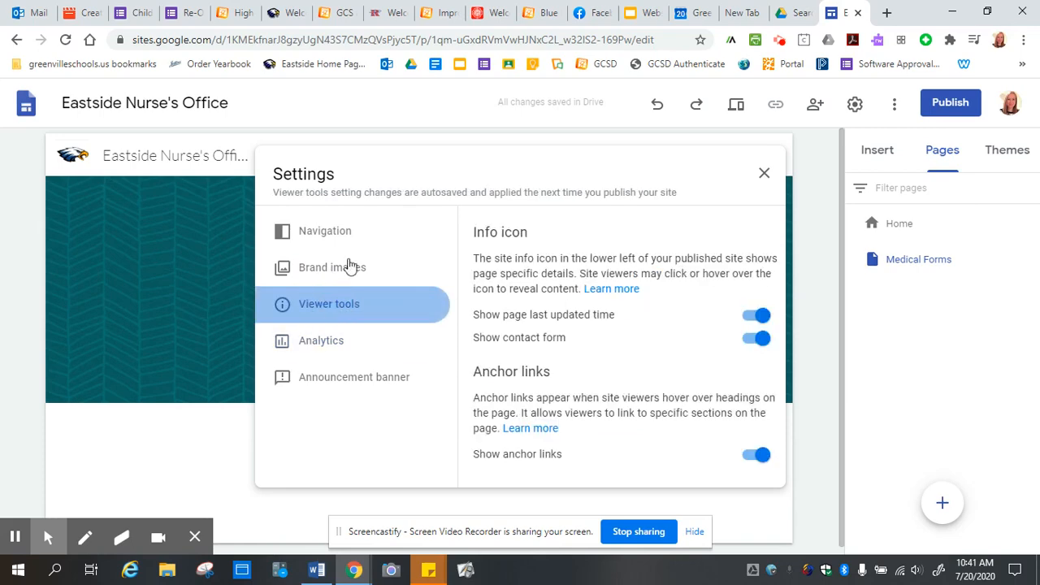
{"action": "left_click", "coordinate": [764, 173]}
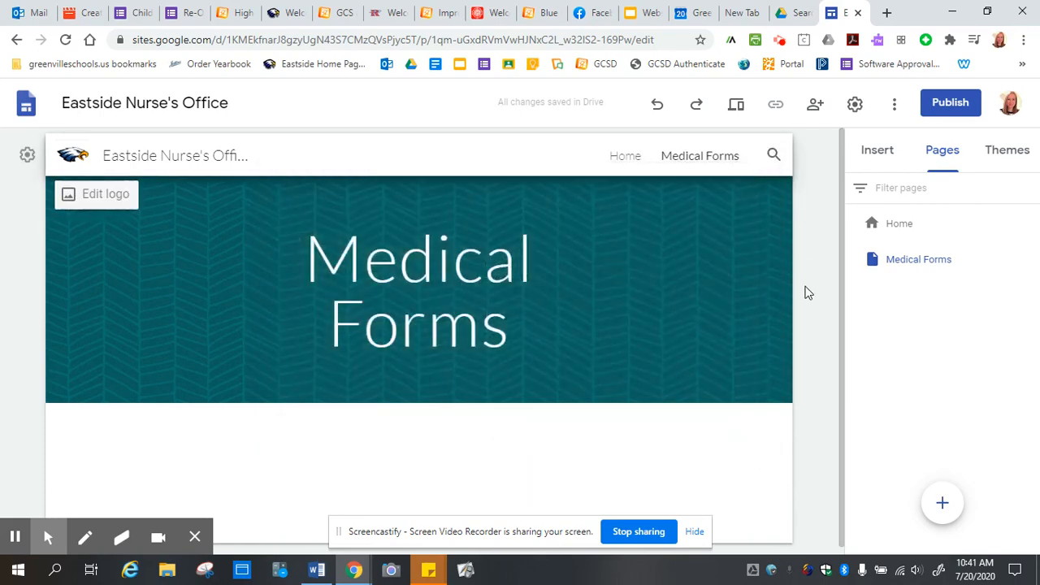
{"action": "left_click", "coordinate": [620, 157]}
{"action": "left_click", "coordinate": [702, 159]}
Step: Add a new page named Procedures for Parents and open the page options of Medical Forms
{"action": "left_click", "coordinate": [942, 505]}
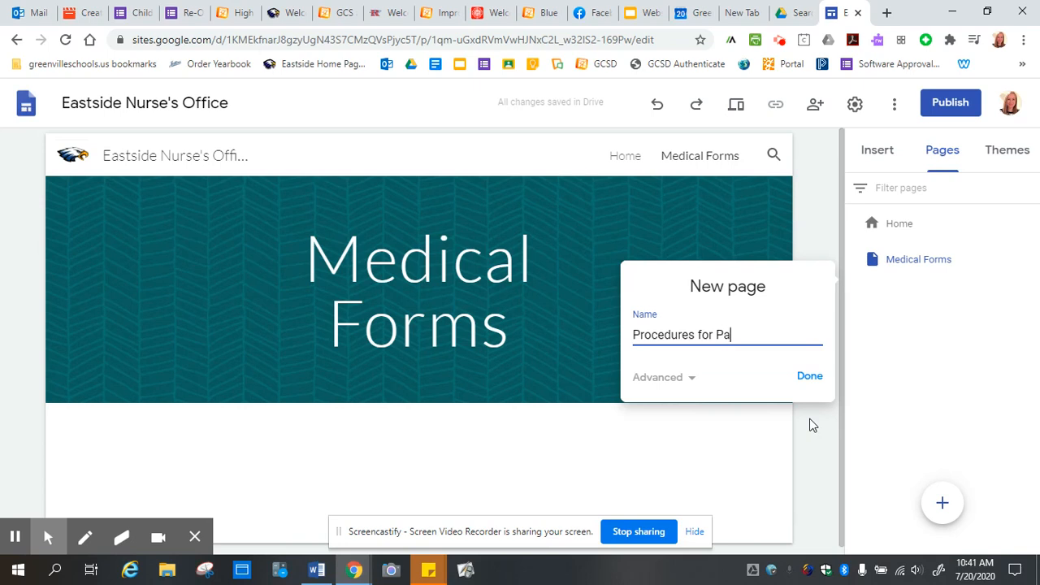
{"action": "type", "text": "nts"}
{"action": "left_click", "coordinate": [810, 376]}
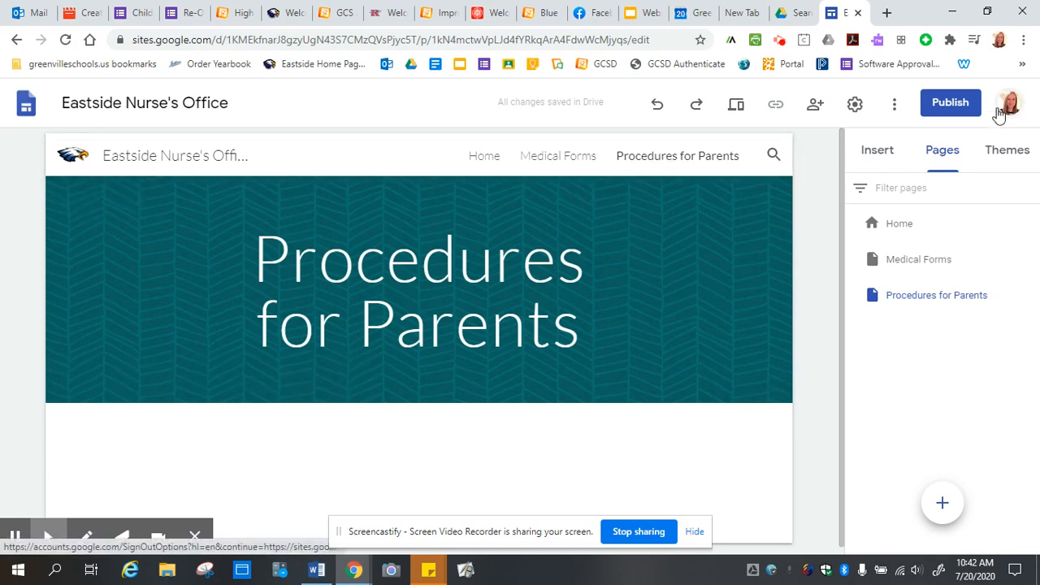
{"action": "mouse_move", "coordinate": [1009, 268]}
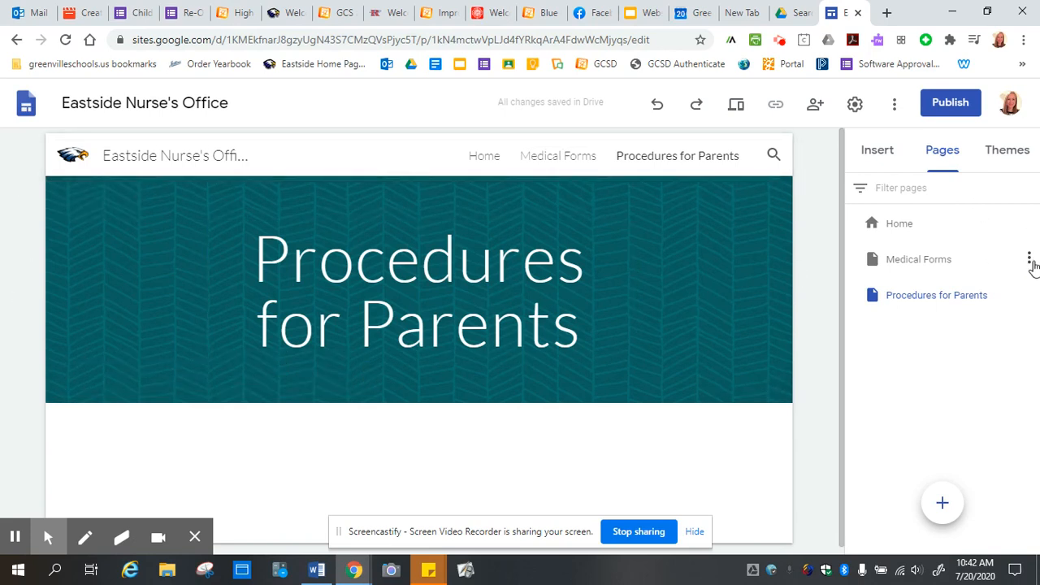
{"action": "left_click", "coordinate": [1029, 259]}
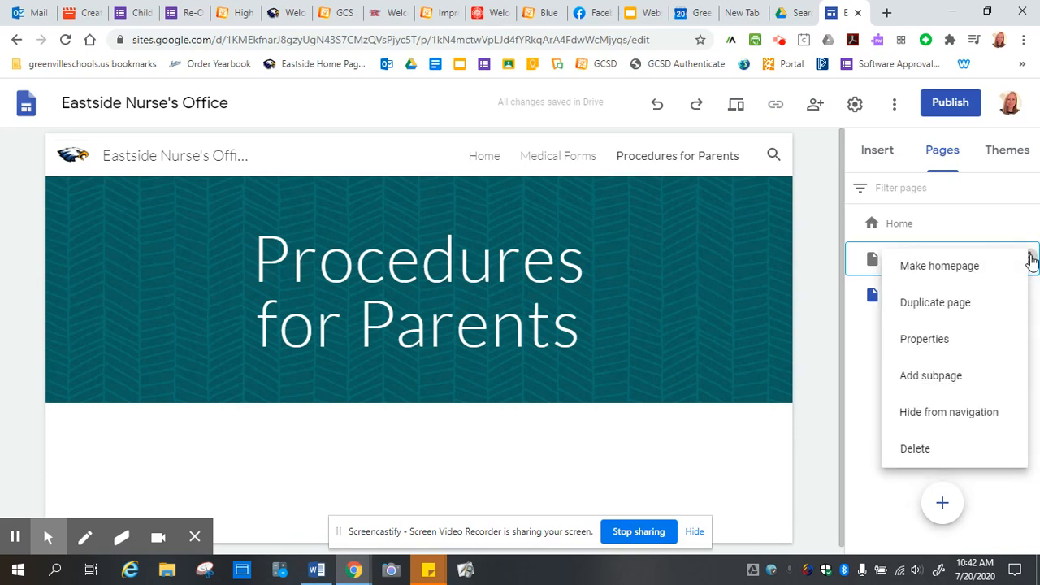
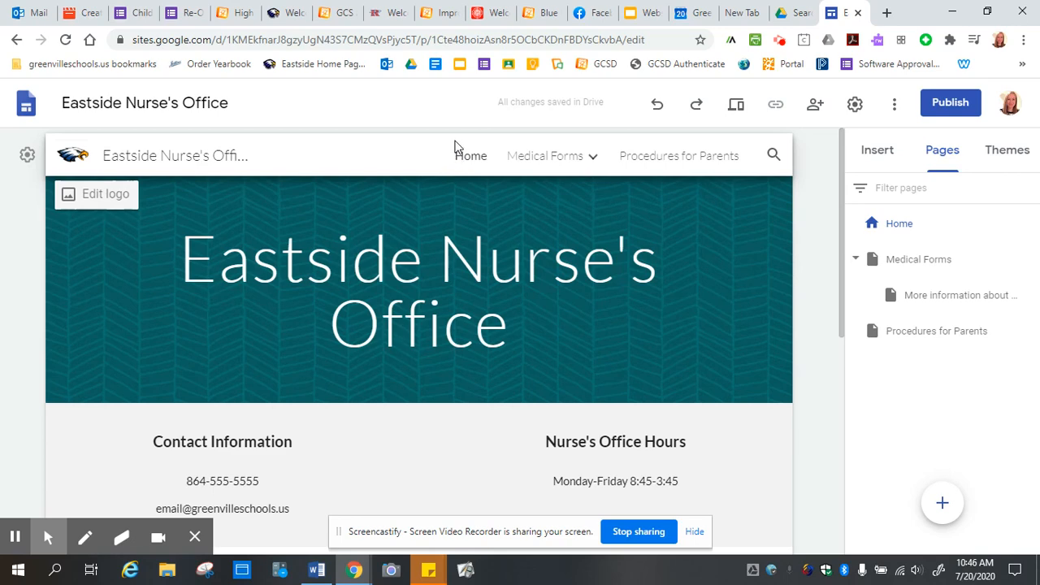
Step: Switch to Google Drive, show My Drive, and look over the kinds of items that can be created
{"action": "left_click", "coordinate": [792, 12]}
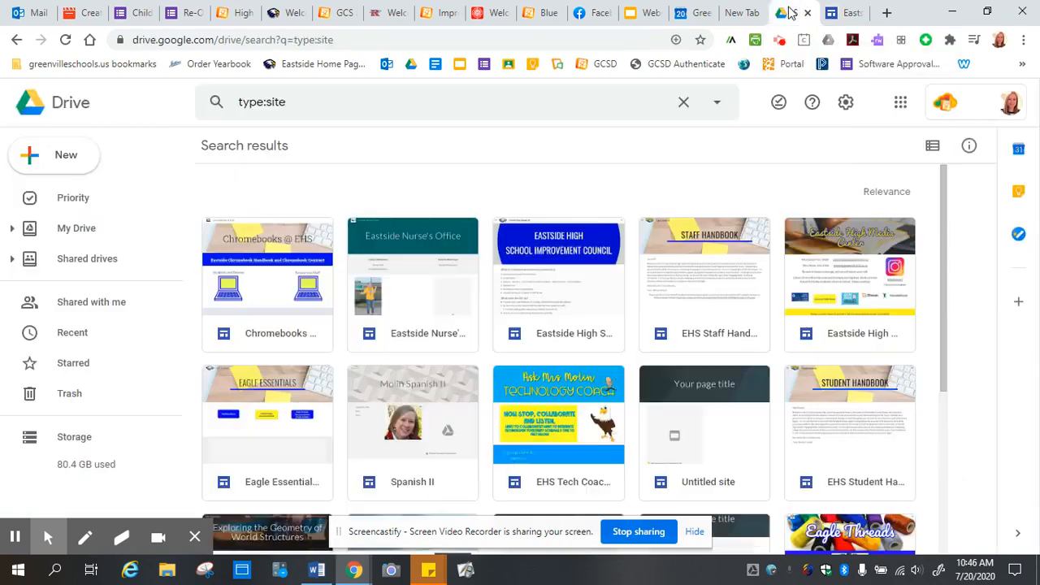
{"action": "left_click", "coordinate": [69, 230]}
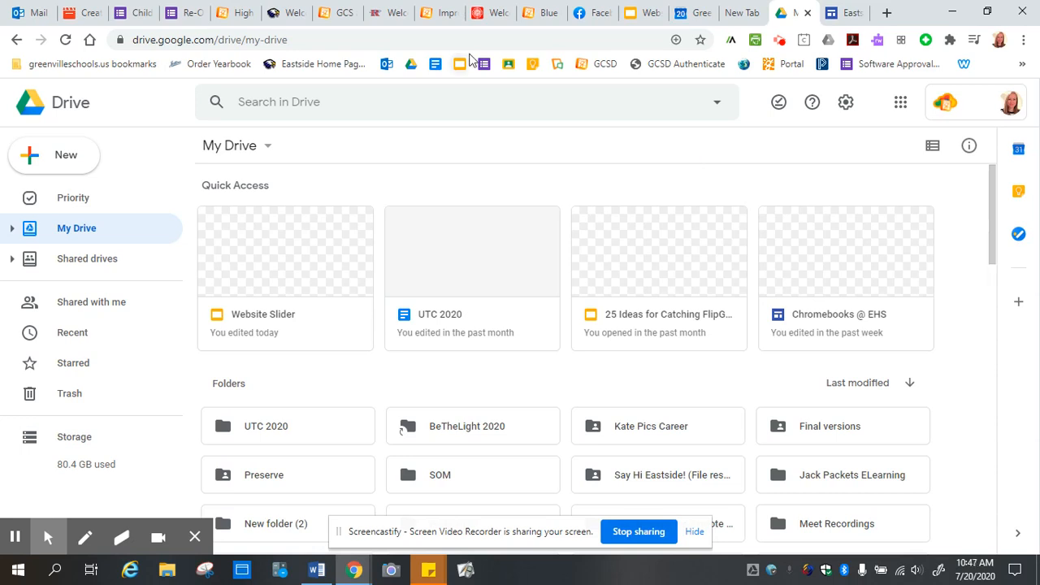
{"action": "left_click", "coordinate": [65, 163]}
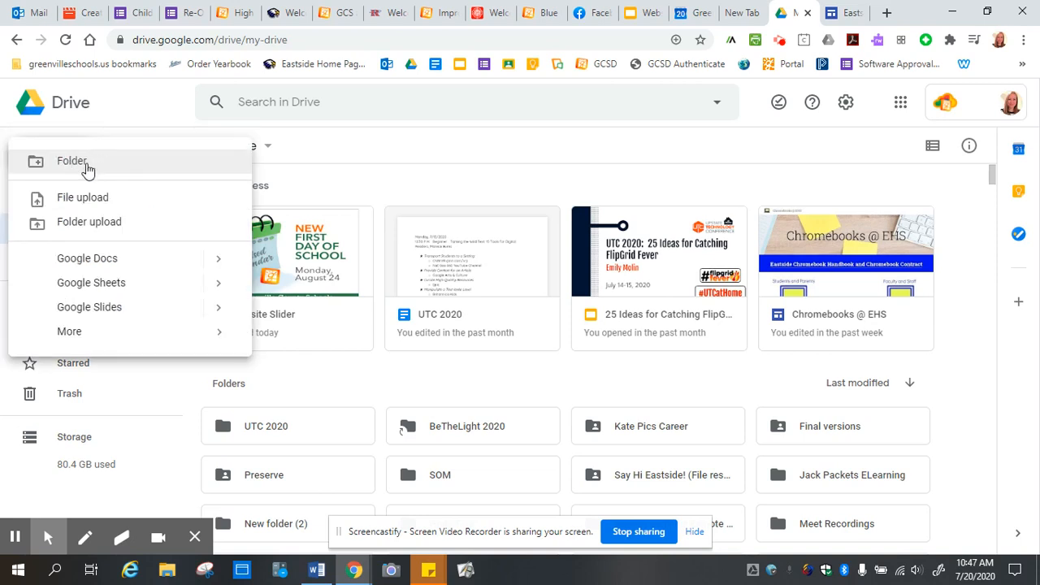
{"action": "left_click", "coordinate": [169, 162]}
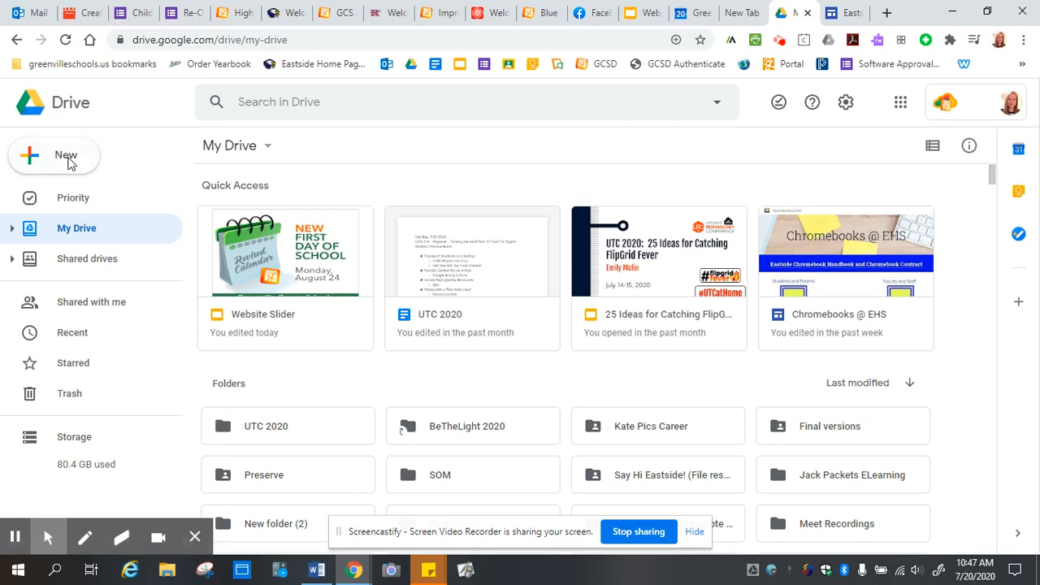
Step: Create a new folder in My Drive named Website Nurse's Office
{"action": "key", "text": "shift+f"}
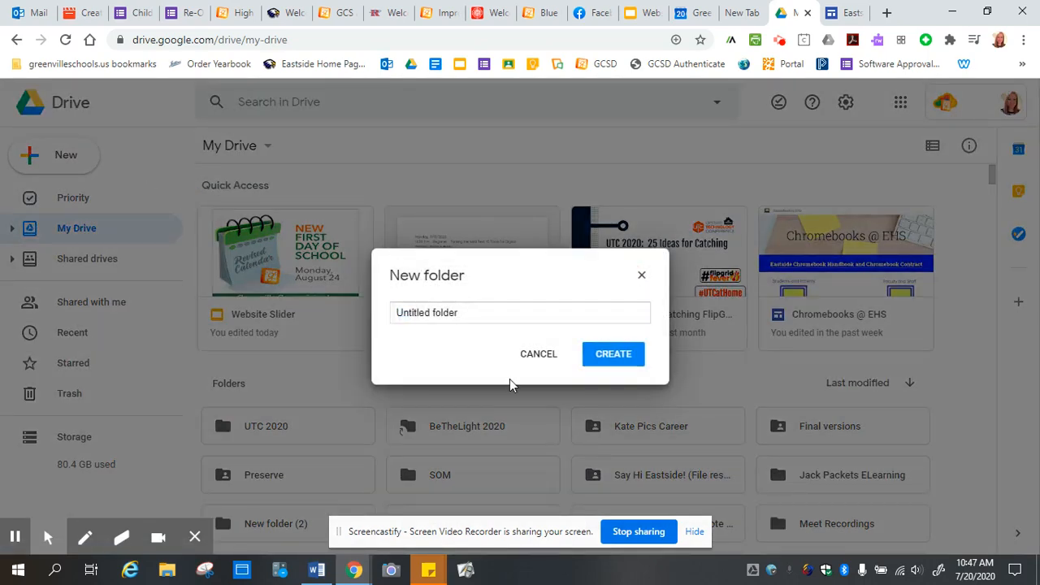
{"action": "left_click", "coordinate": [493, 318]}
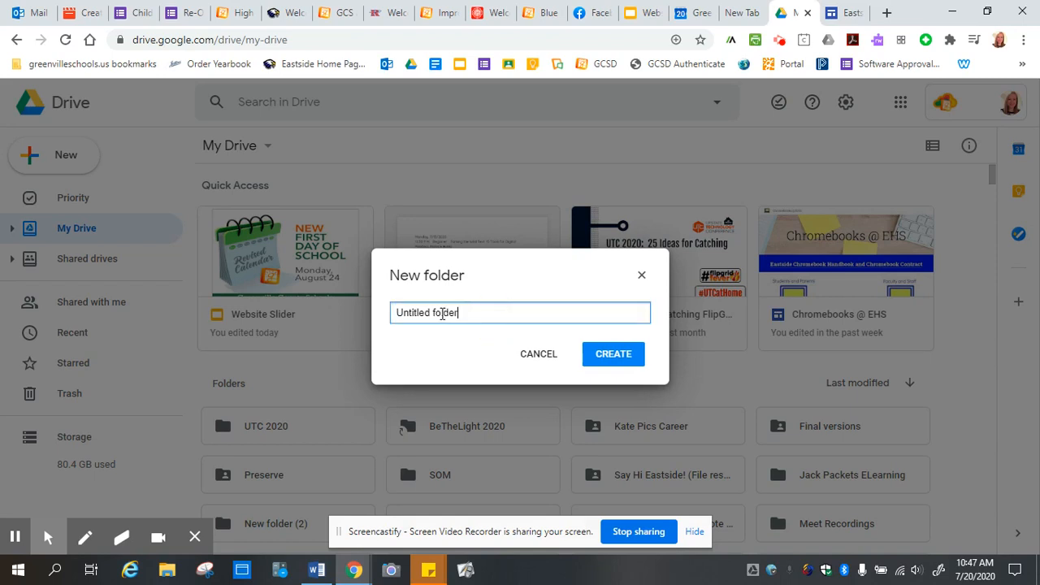
{"action": "left_click_drag", "start_coordinate": [478, 312], "coordinate": [353, 313]}
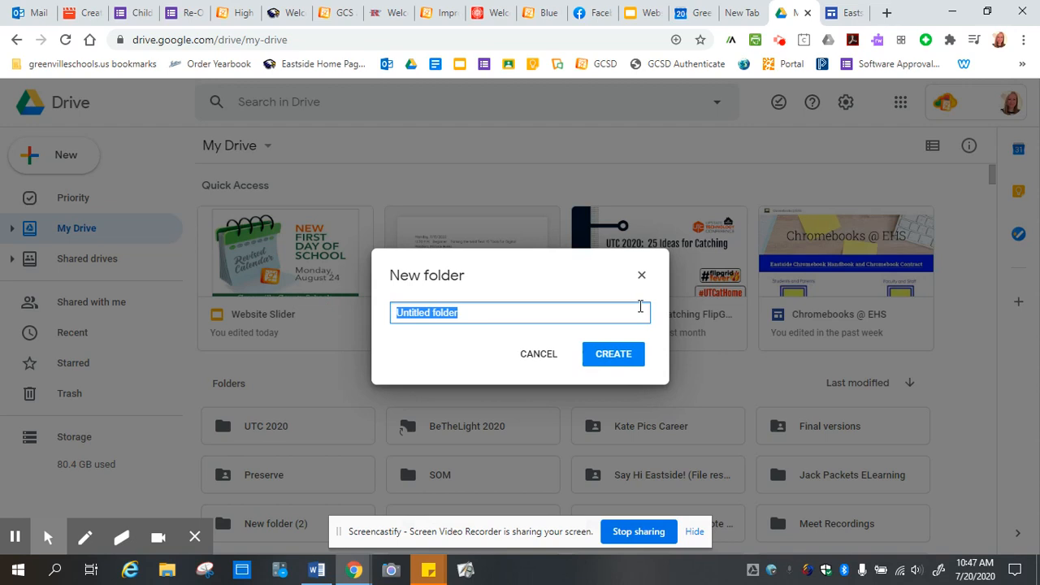
{"action": "type", "text": "Nurse"}
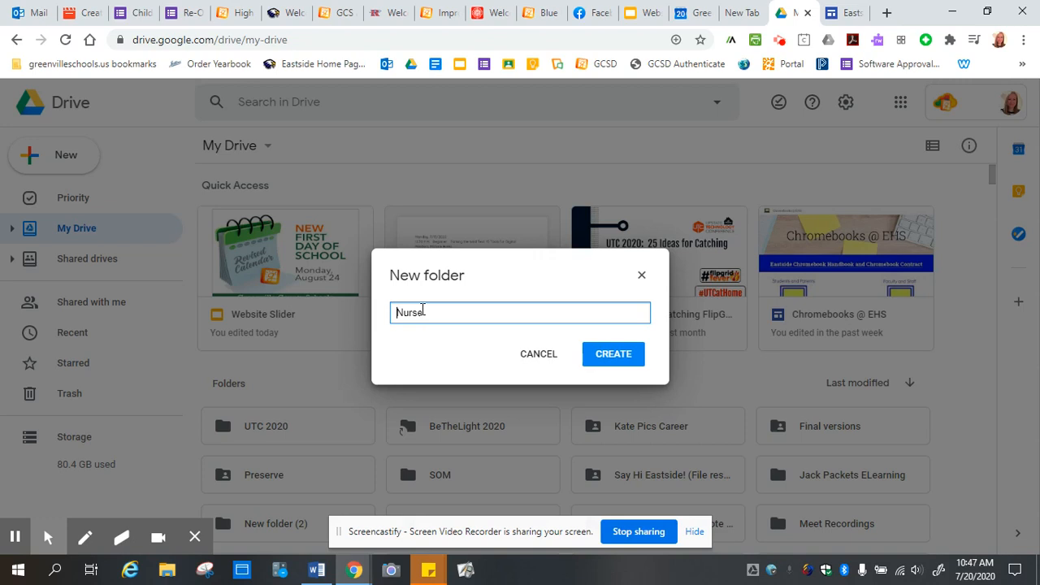
{"action": "type", "text": "Website"}
{"action": "left_click", "coordinate": [477, 309]}
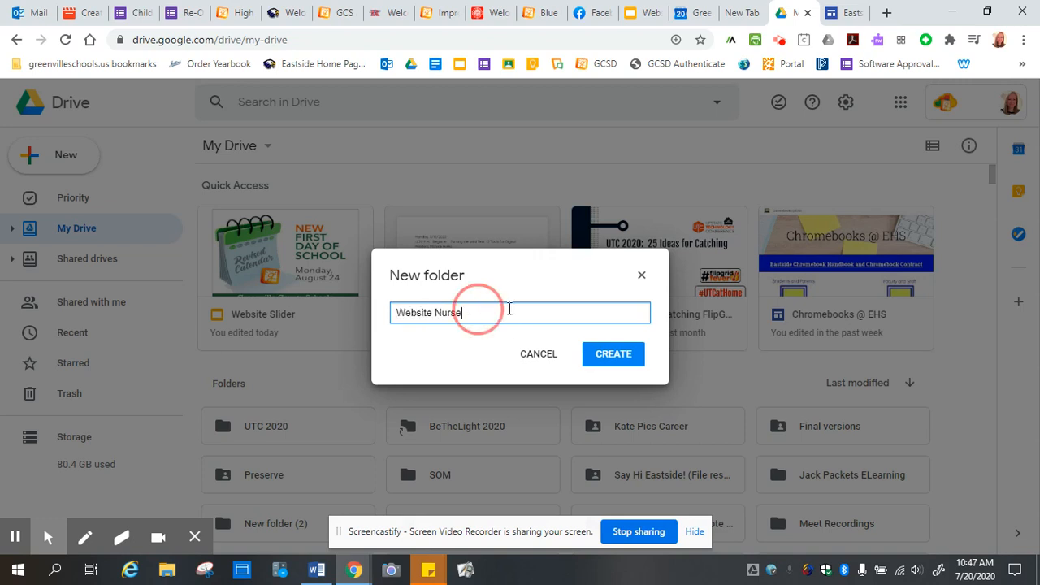
{"action": "left_click", "coordinate": [549, 316]}
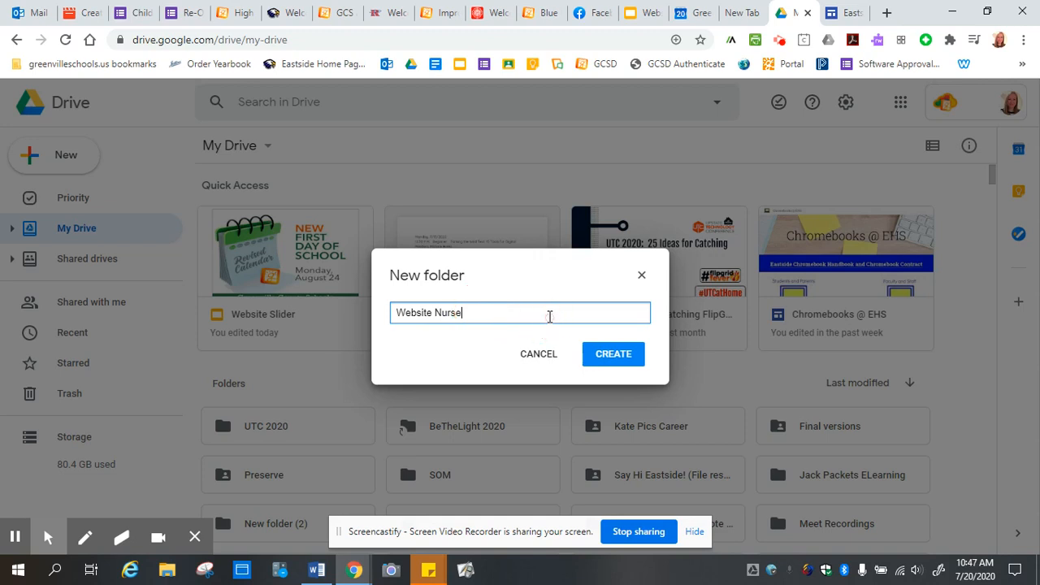
{"action": "type", "text": "'s Office"}
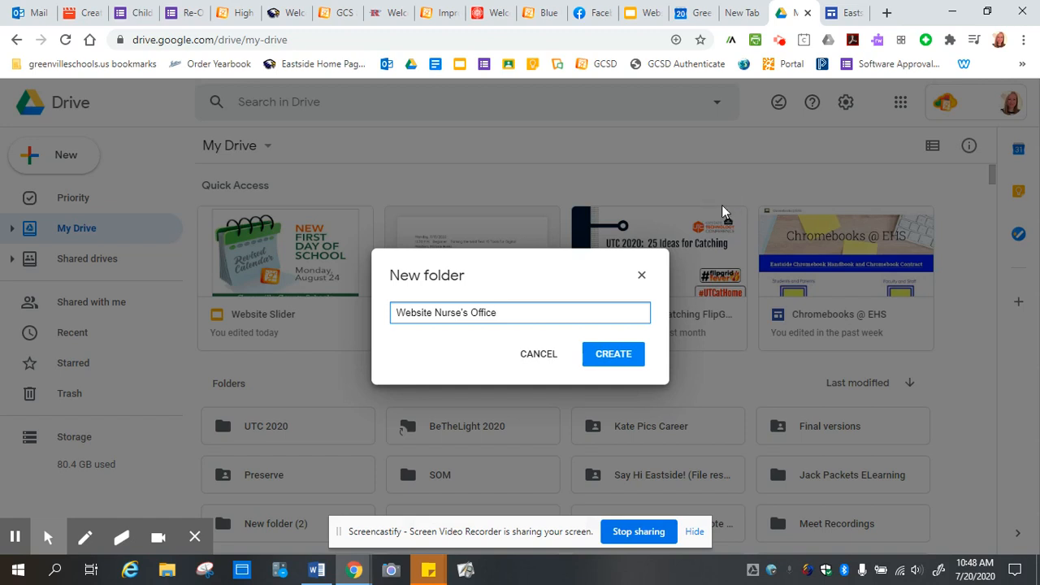
{"action": "left_click", "coordinate": [624, 360]}
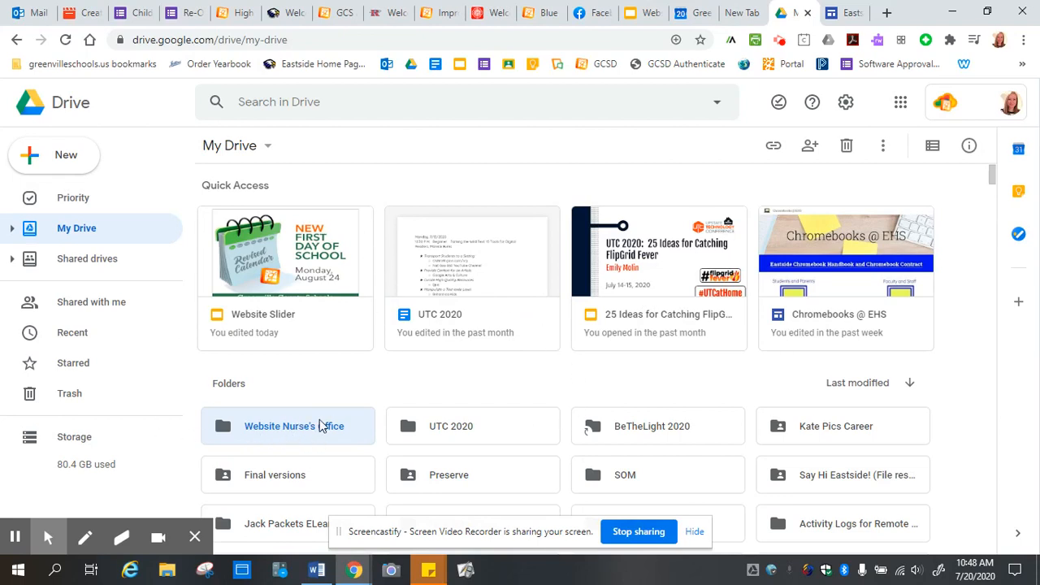
{"action": "left_click", "coordinate": [274, 399]}
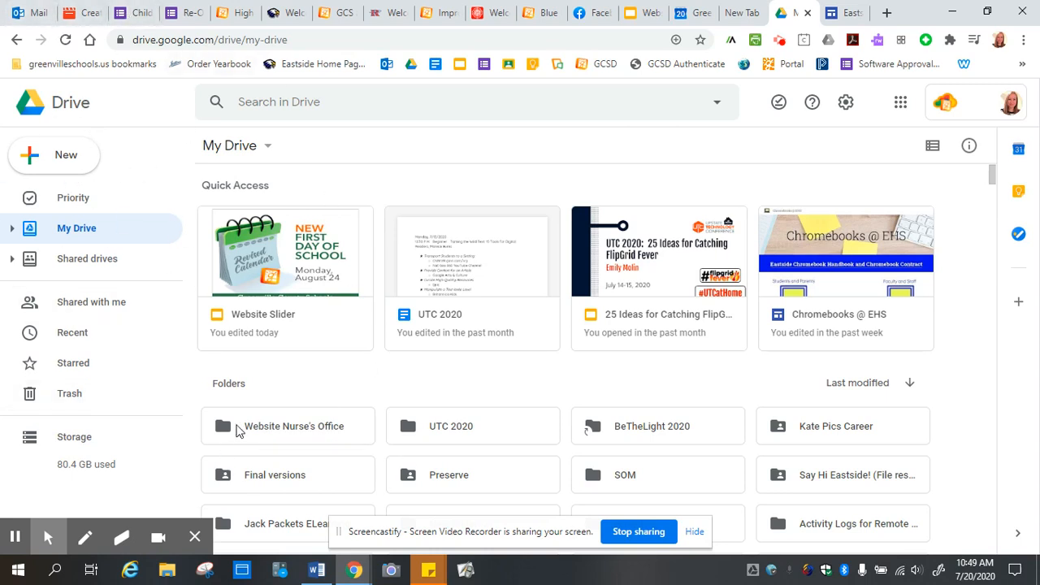
Step: Open the Website Nurse's Office folder, look at how files are uploaded into it, and return to My Drive
{"action": "double_click", "coordinate": [283, 427]}
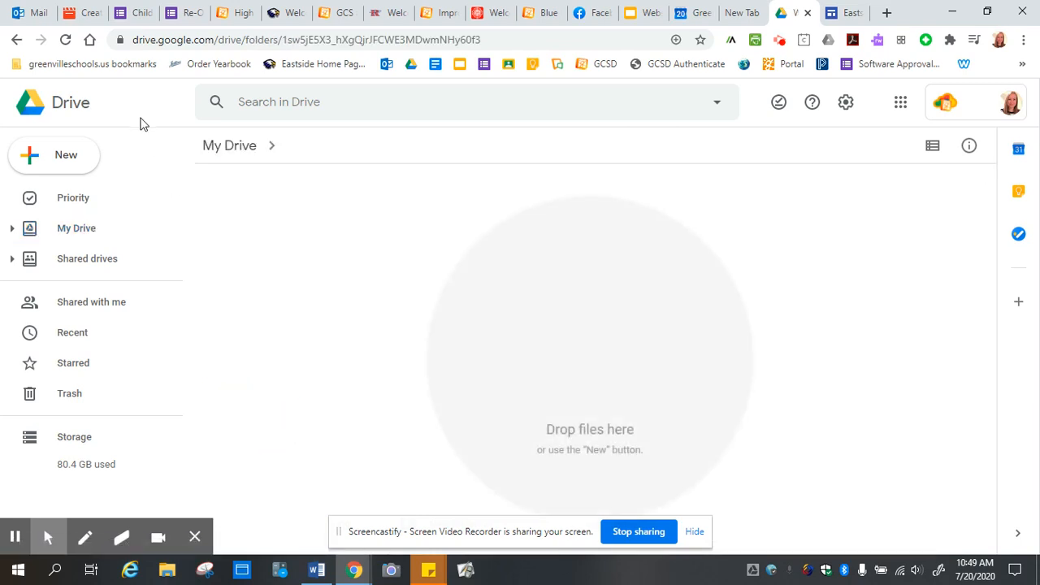
{"action": "left_click", "coordinate": [52, 164]}
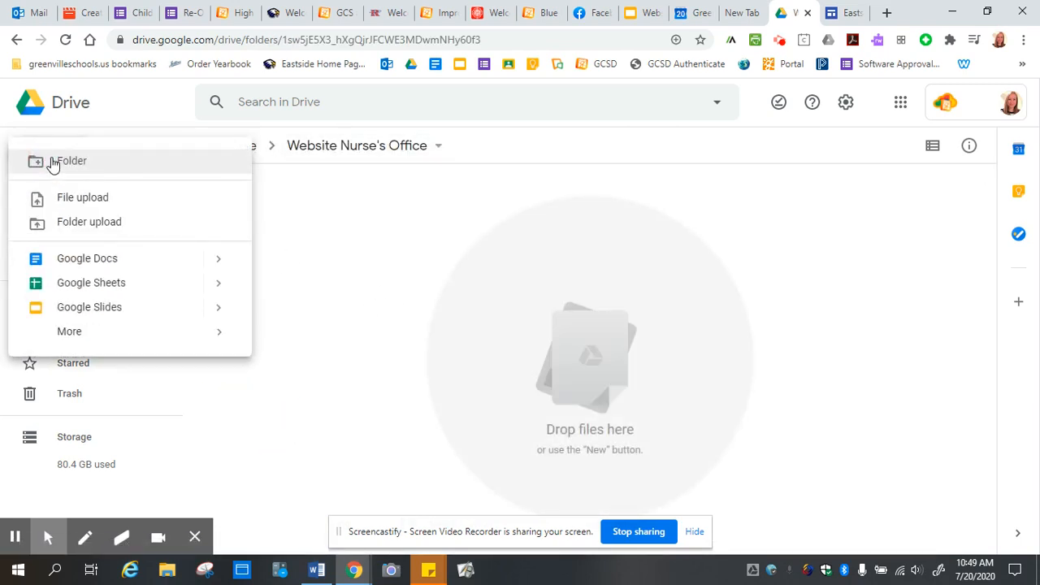
{"action": "left_click", "coordinate": [89, 199]}
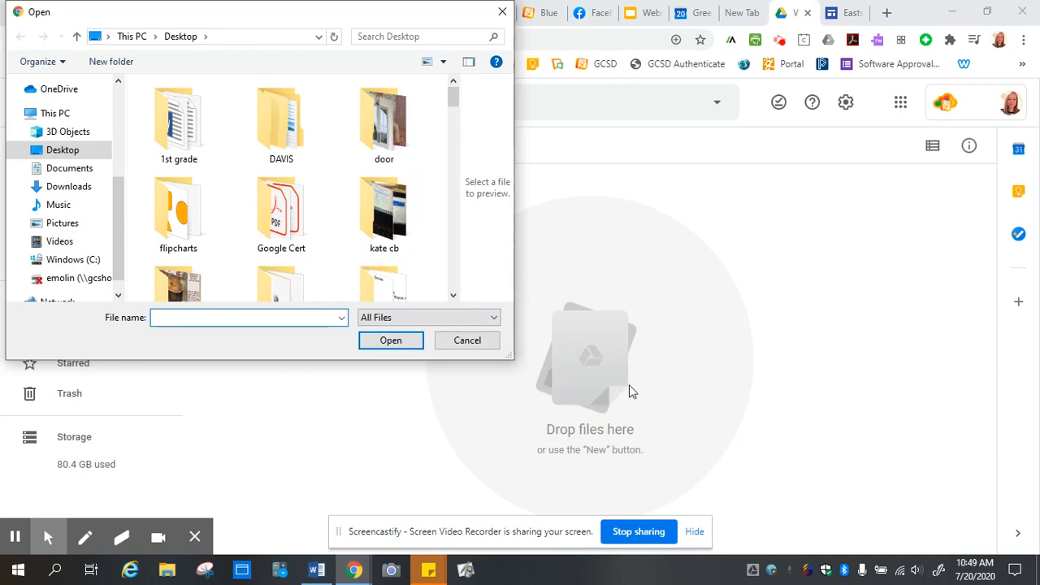
{"action": "left_click", "coordinate": [465, 345]}
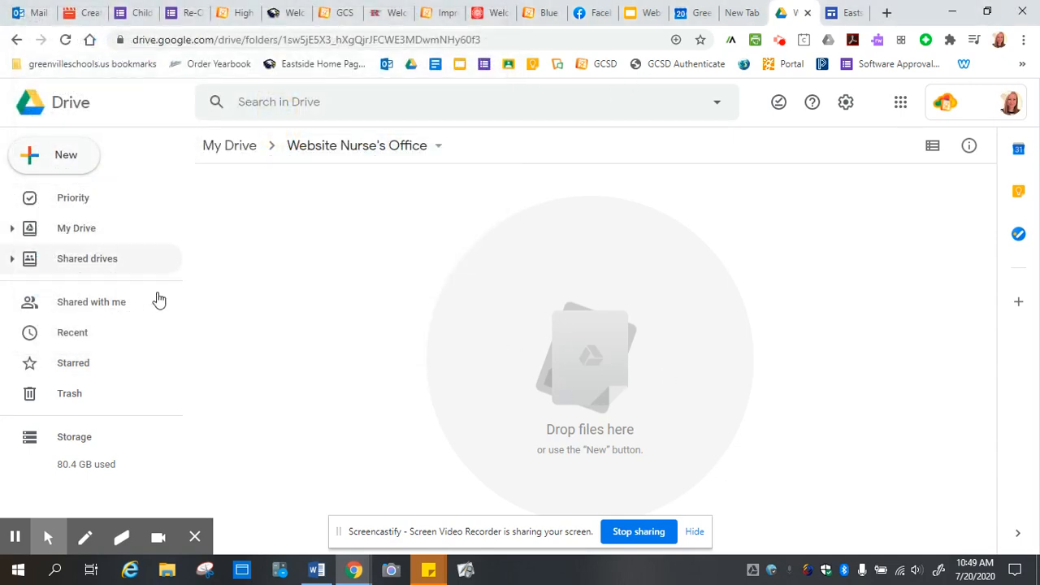
{"action": "left_click", "coordinate": [81, 235]}
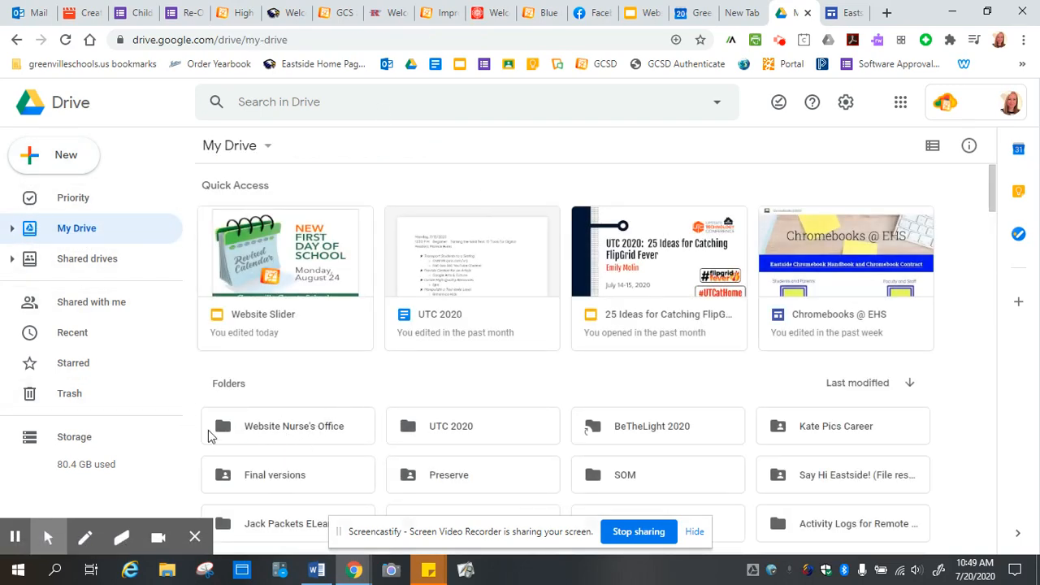
Step: Share the Website Nurse's Office folder by setting its link access to Anyone with the link, with the Viewer role
{"action": "left_click", "coordinate": [302, 429]}
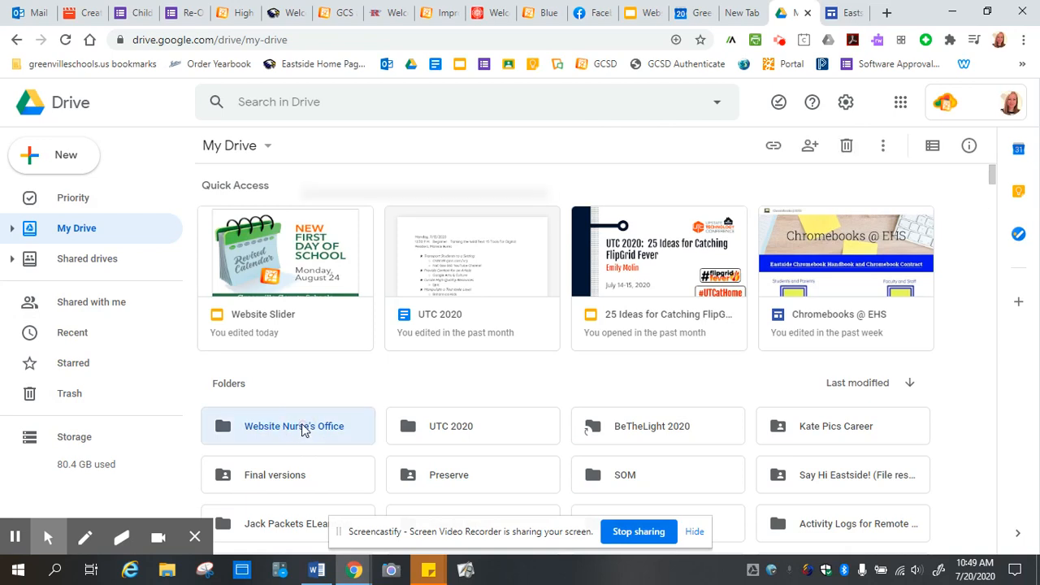
{"action": "right_click", "coordinate": [303, 429]}
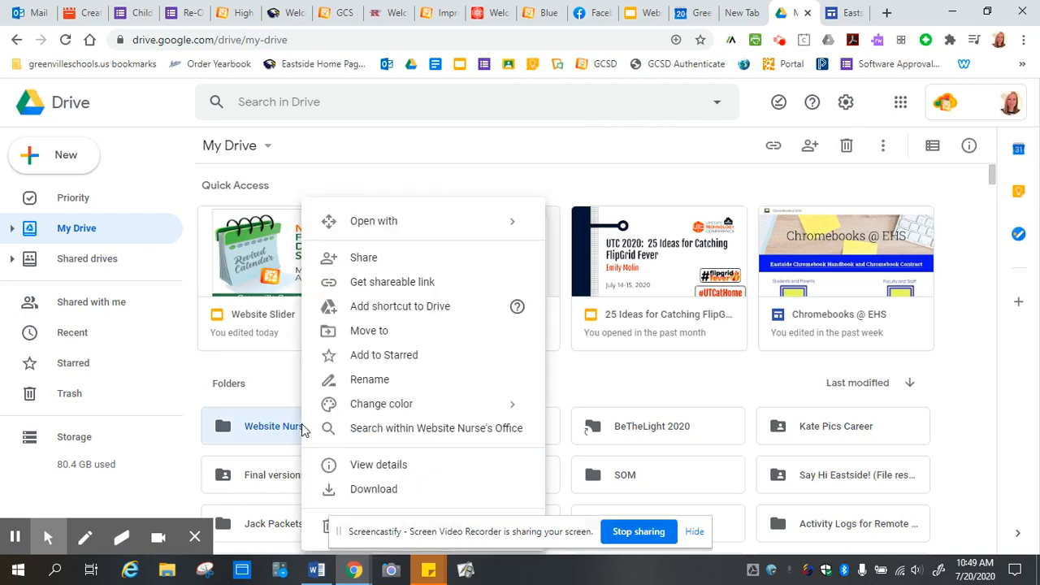
{"action": "left_click", "coordinate": [366, 260]}
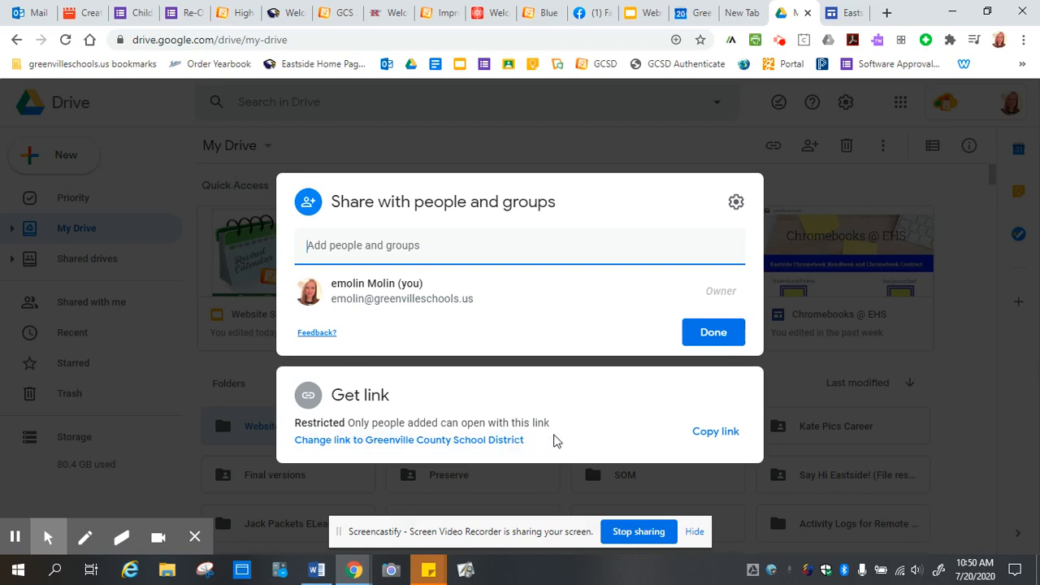
{"action": "left_click", "coordinate": [485, 444]}
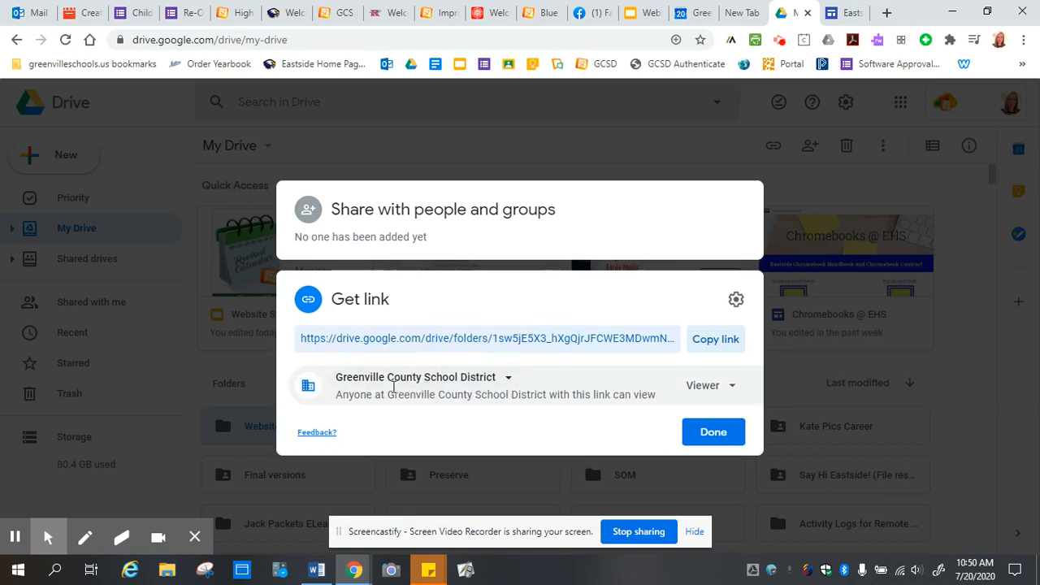
{"action": "left_click", "coordinate": [508, 382]}
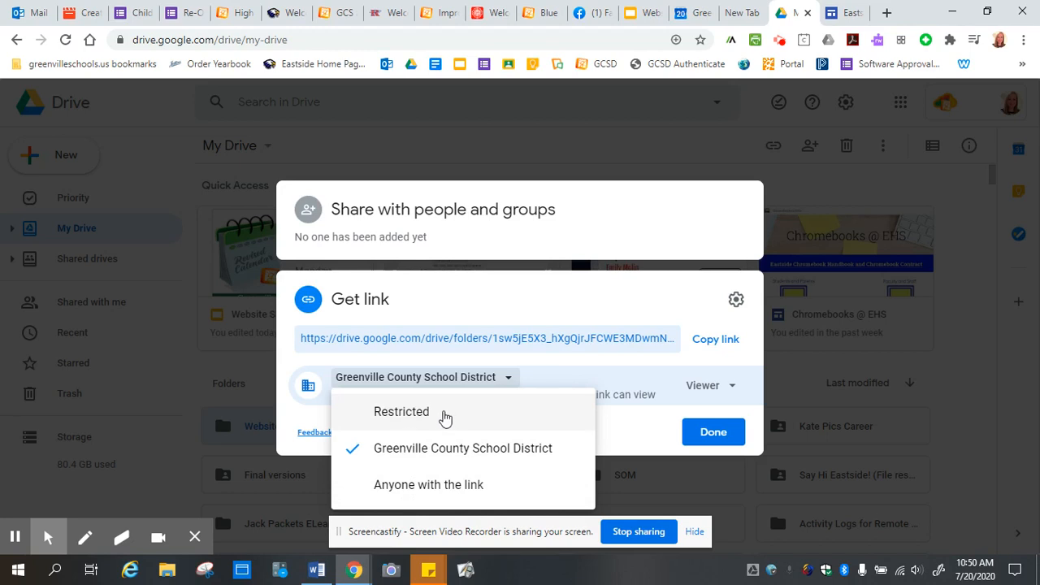
{"action": "left_click", "coordinate": [428, 486]}
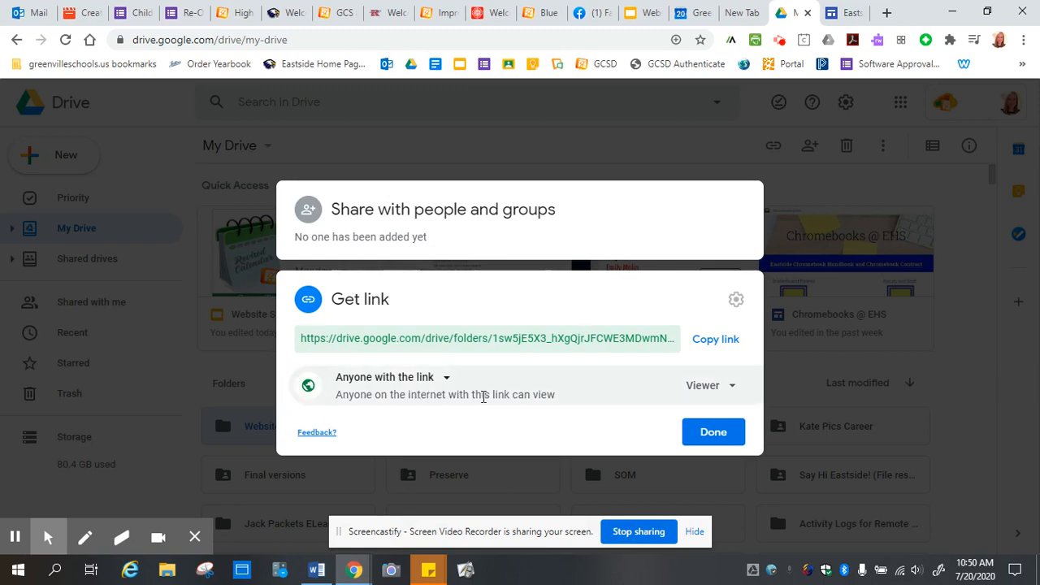
{"action": "left_click", "coordinate": [733, 390]}
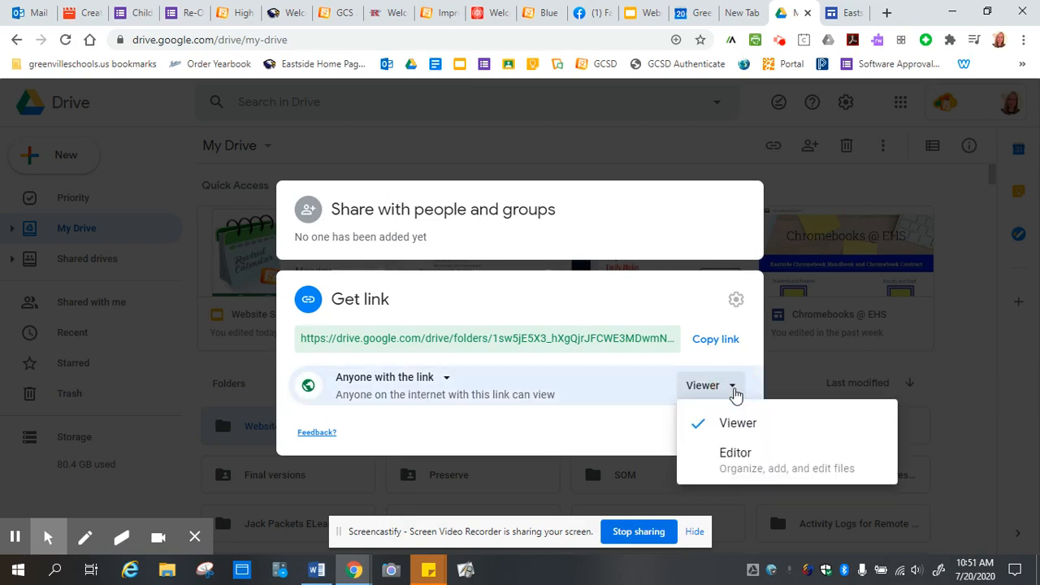
{"action": "left_click", "coordinate": [735, 394]}
{"action": "left_click", "coordinate": [438, 380]}
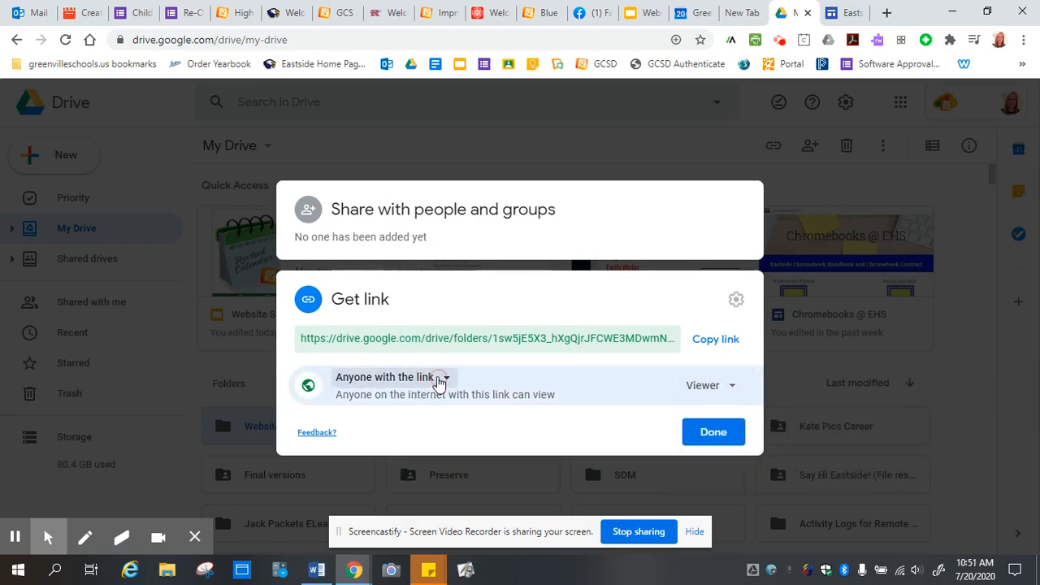
{"action": "left_click", "coordinate": [441, 487]}
{"action": "left_click", "coordinate": [736, 433]}
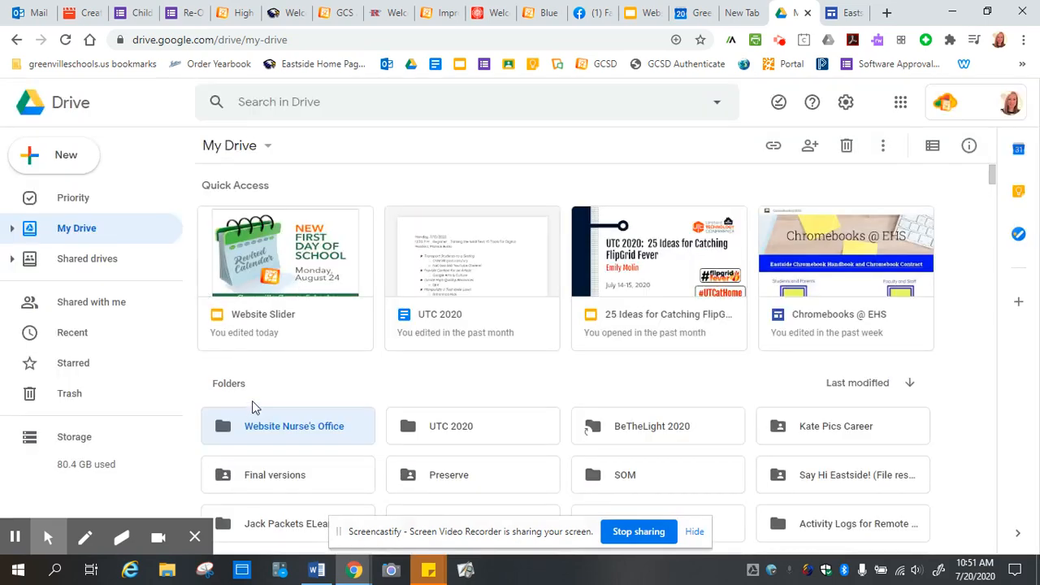
Step: Review the shareable link settings of the Website Nurse's Office folder and keep Anyone with the link selected
{"action": "right_click", "coordinate": [303, 433]}
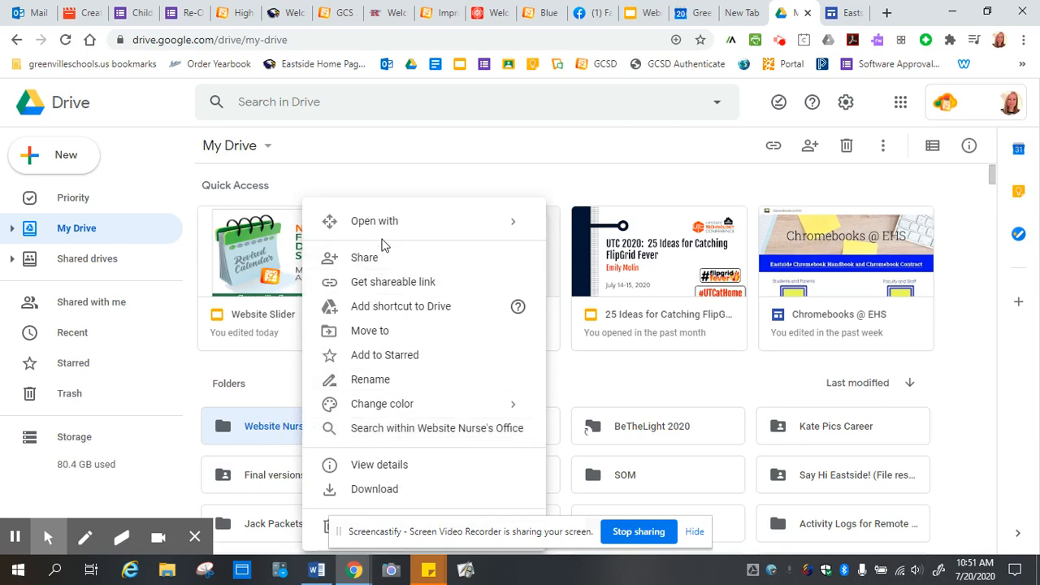
{"action": "left_click", "coordinate": [396, 282]}
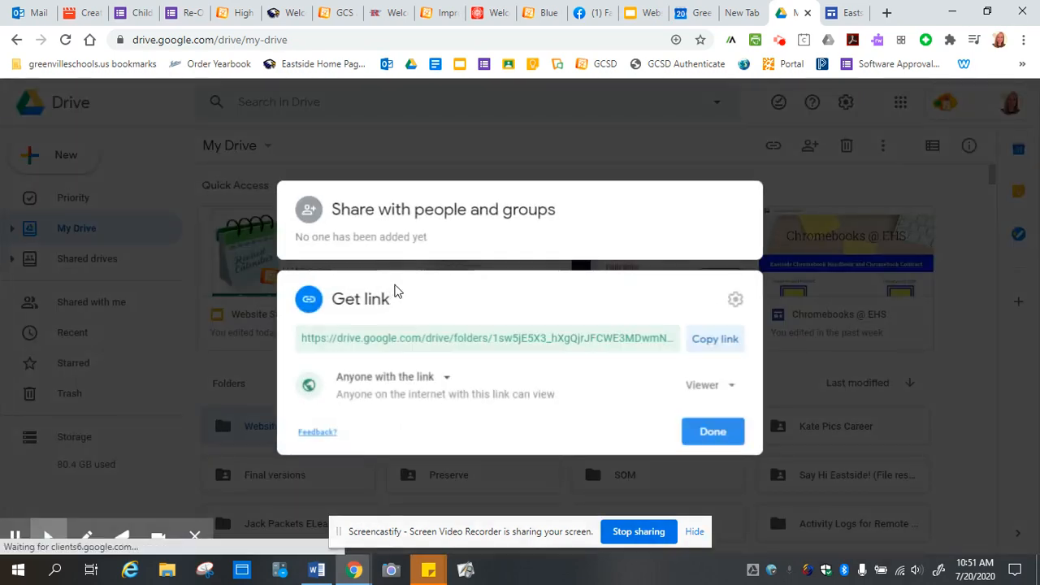
{"action": "left_click", "coordinate": [442, 378]}
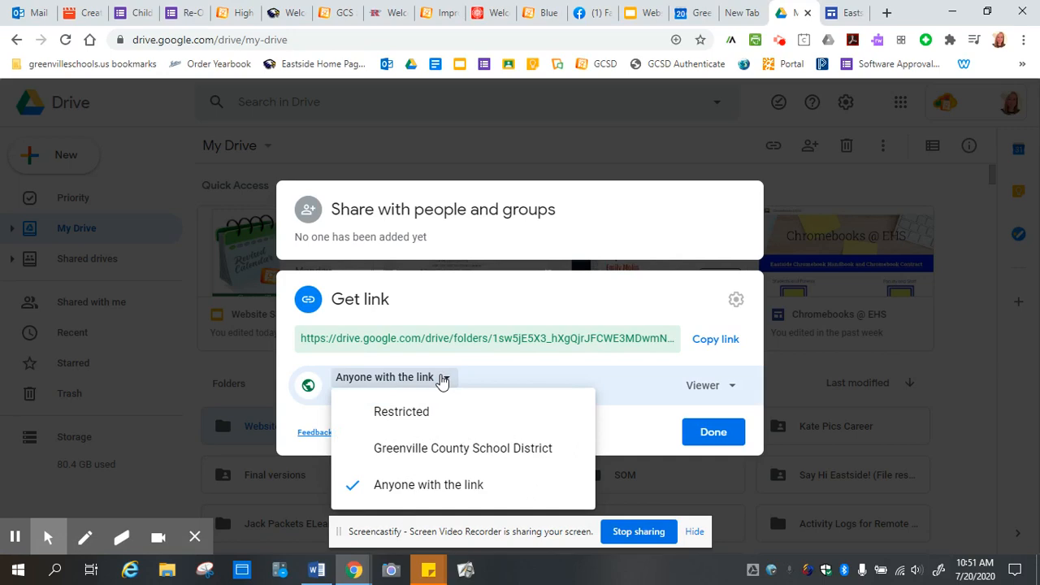
{"action": "left_click", "coordinate": [413, 485]}
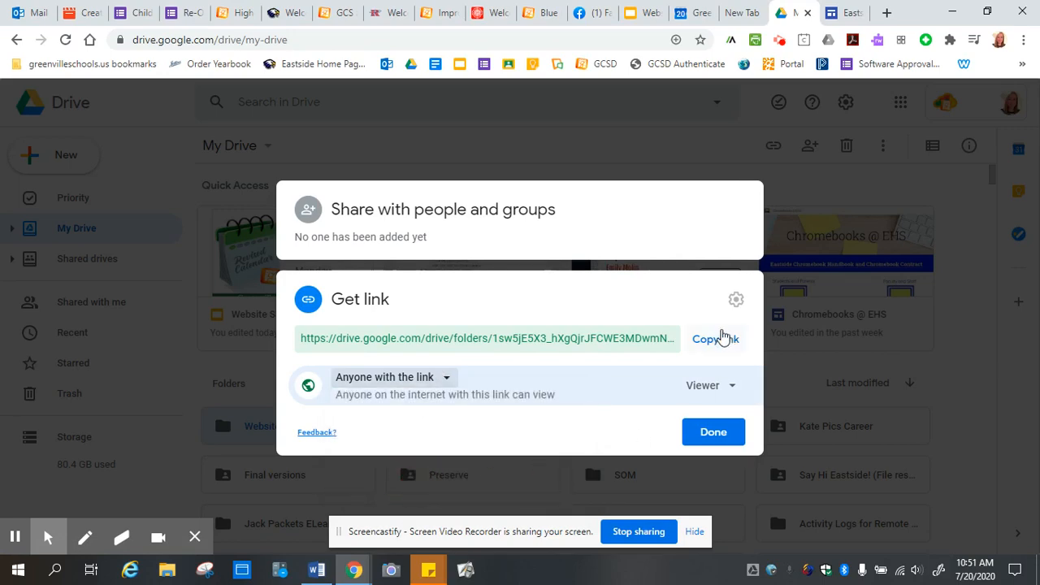
{"action": "left_click", "coordinate": [712, 432]}
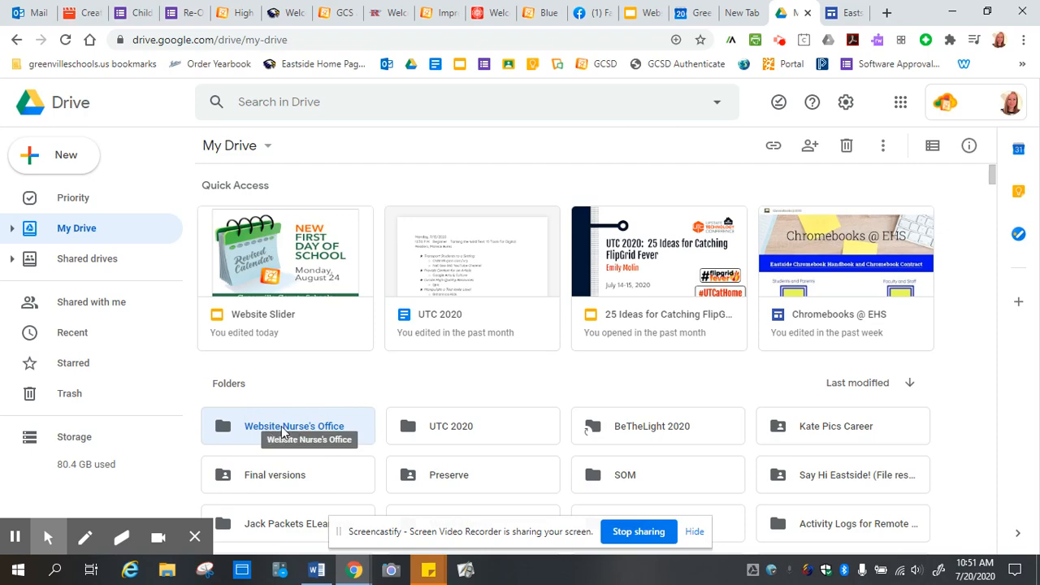
Step: On the site's Medical Forms page, browse the Drive insert picker to the Website Nurse's Office folder, look inside, and close the picker
{"action": "left_click", "coordinate": [835, 18]}
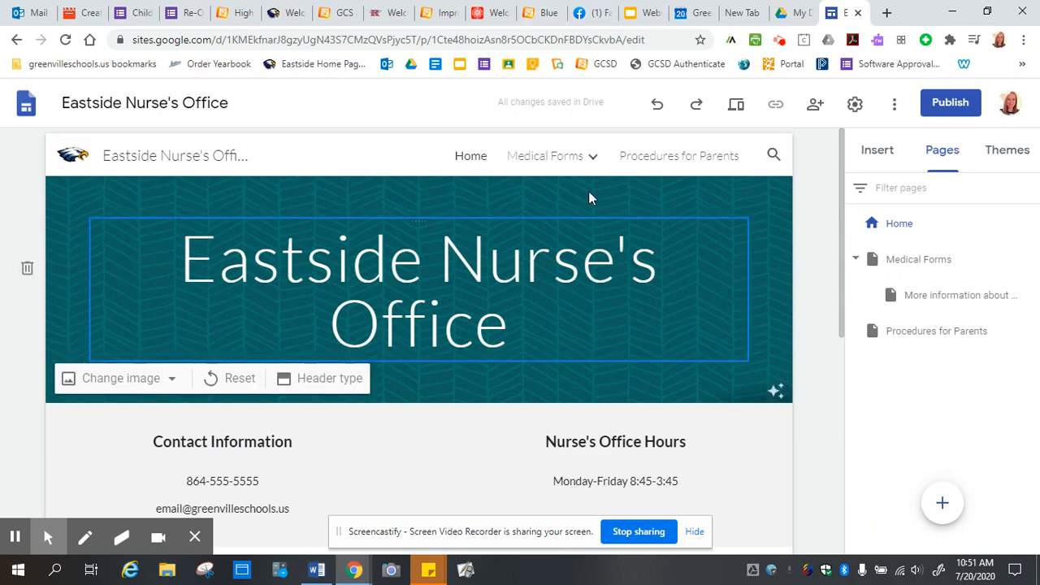
{"action": "left_click", "coordinate": [543, 157]}
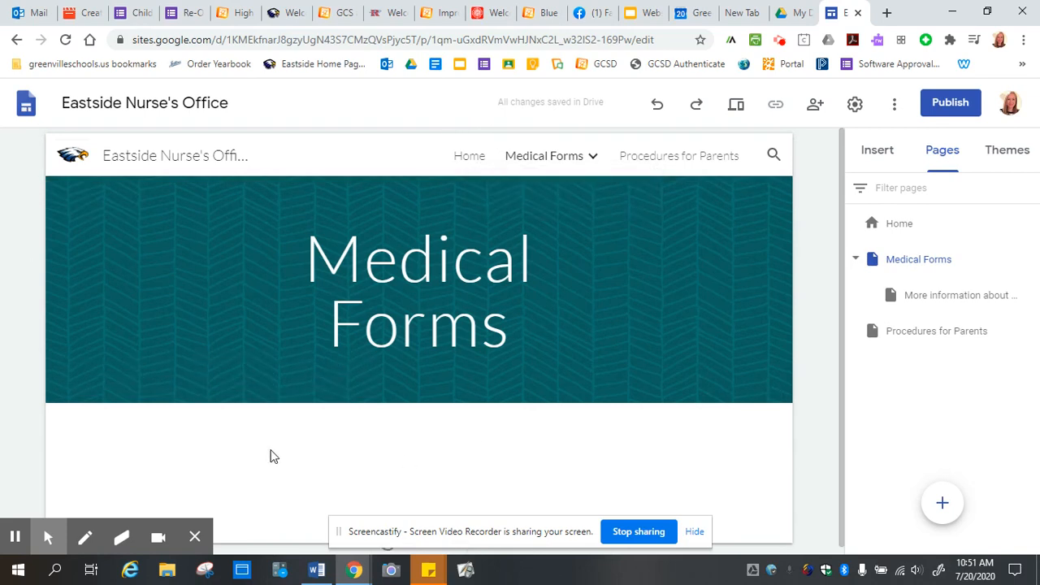
{"action": "double_click", "coordinate": [228, 461]}
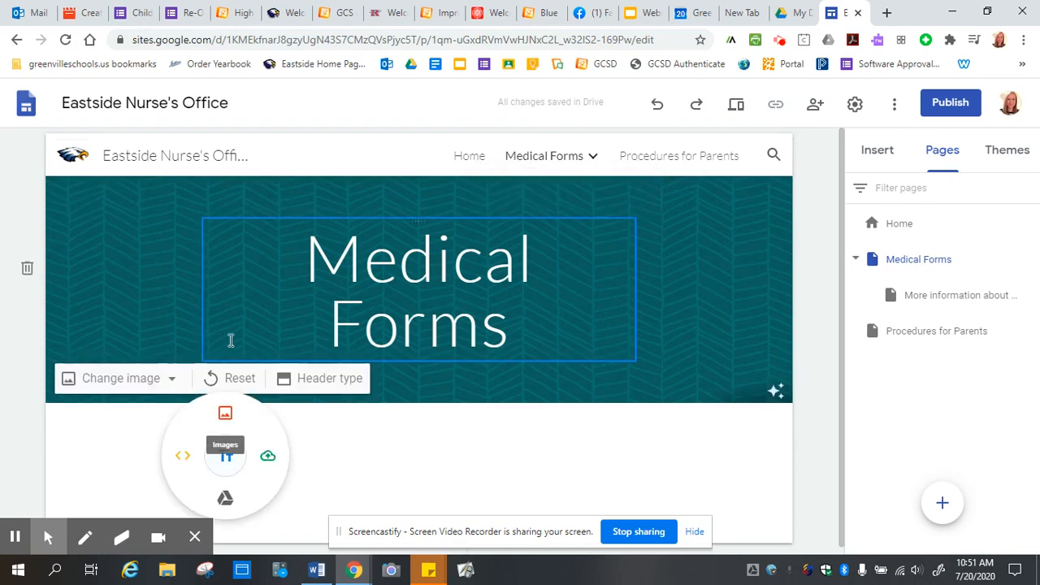
{"action": "left_click", "coordinate": [226, 498]}
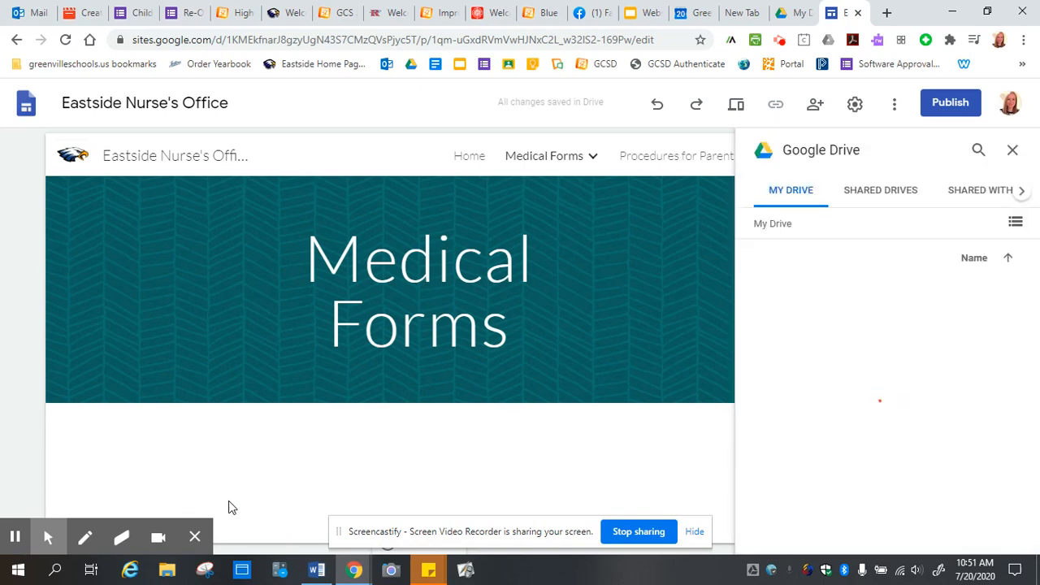
{"action": "scroll", "coordinate": [863, 366], "scroll_direction": "down", "scroll_amount": 3}
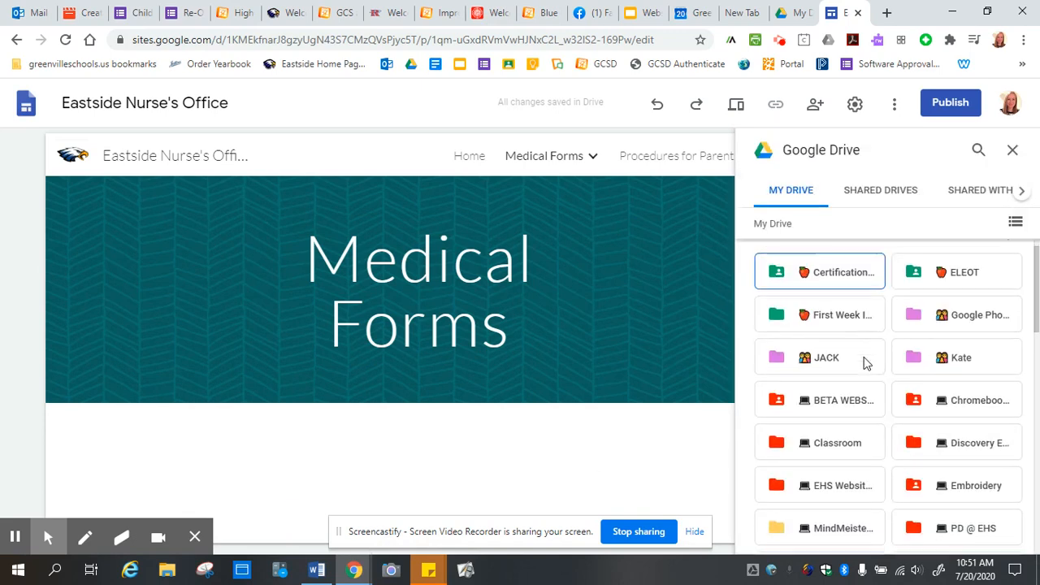
{"action": "scroll", "coordinate": [887, 422], "scroll_direction": "down", "scroll_amount": 8}
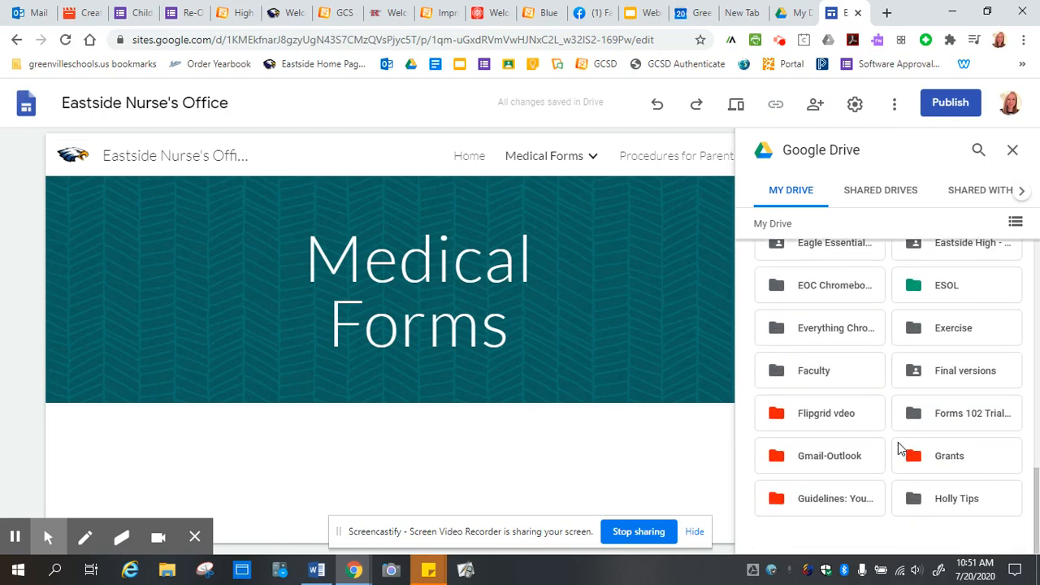
{"action": "scroll", "coordinate": [898, 442], "scroll_direction": "down", "scroll_amount": 10}
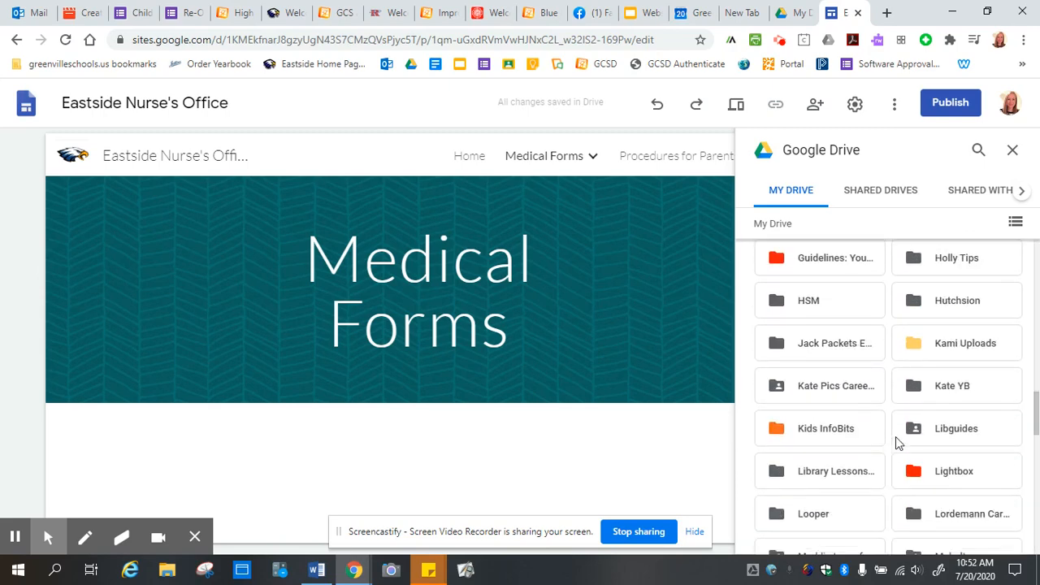
{"action": "scroll", "coordinate": [894, 443], "scroll_direction": "down", "scroll_amount": 2}
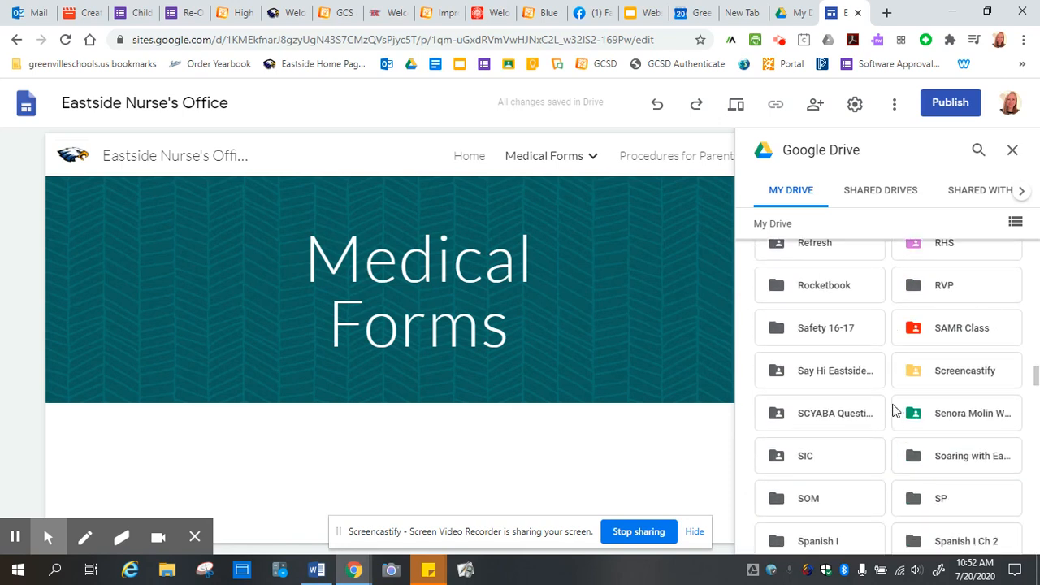
{"action": "scroll", "coordinate": [861, 438], "scroll_direction": "down", "scroll_amount": 6}
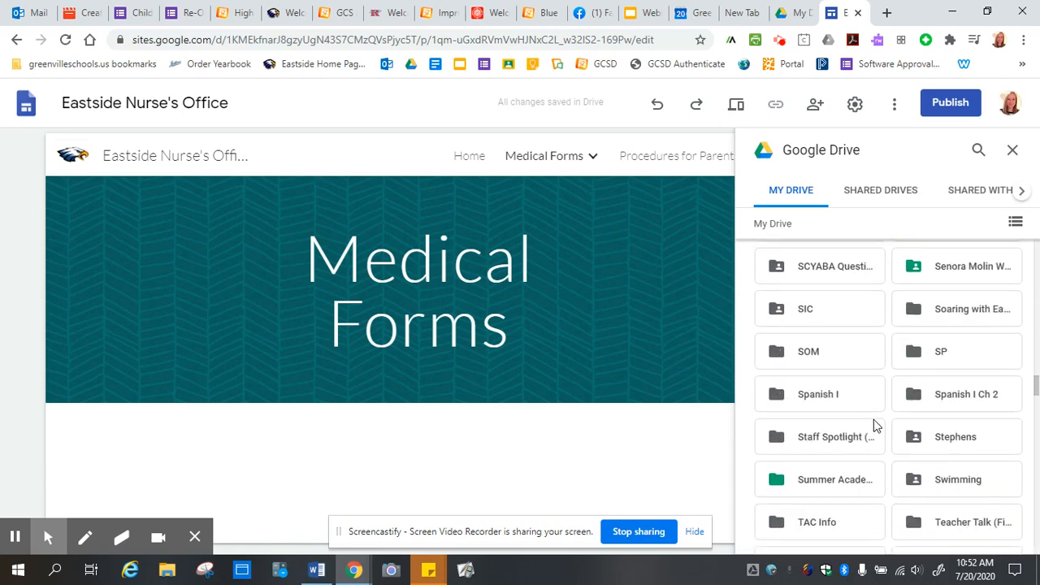
{"action": "scroll", "coordinate": [899, 383], "scroll_direction": "down", "scroll_amount": 2}
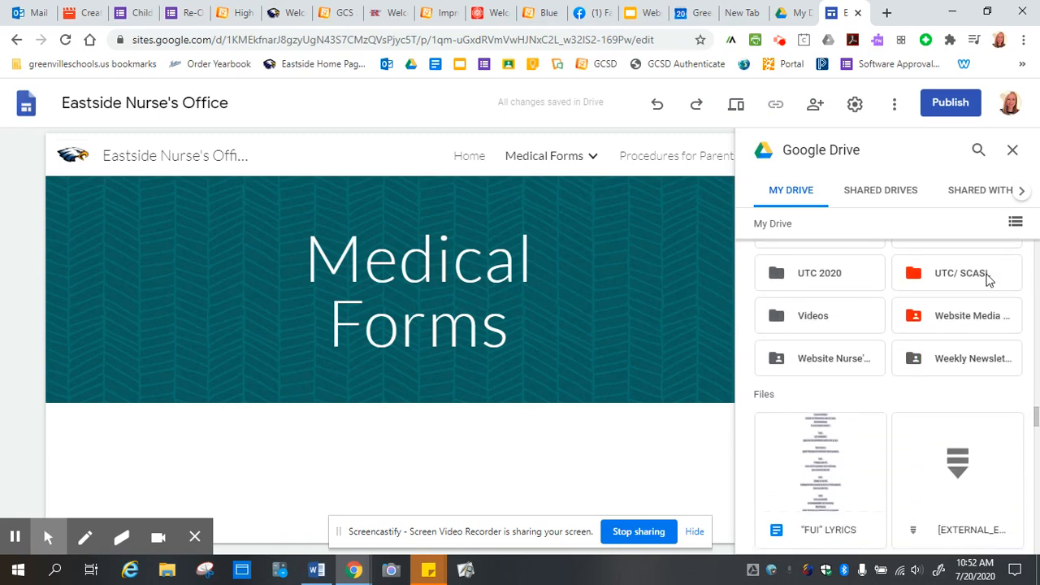
{"action": "left_click", "coordinate": [813, 361]}
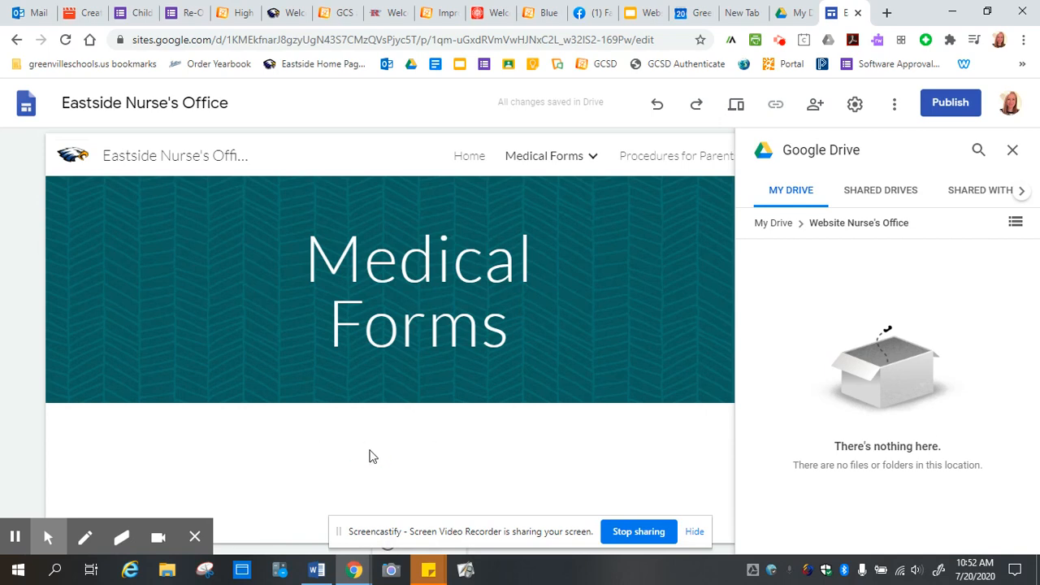
{"action": "left_click", "coordinate": [1012, 149]}
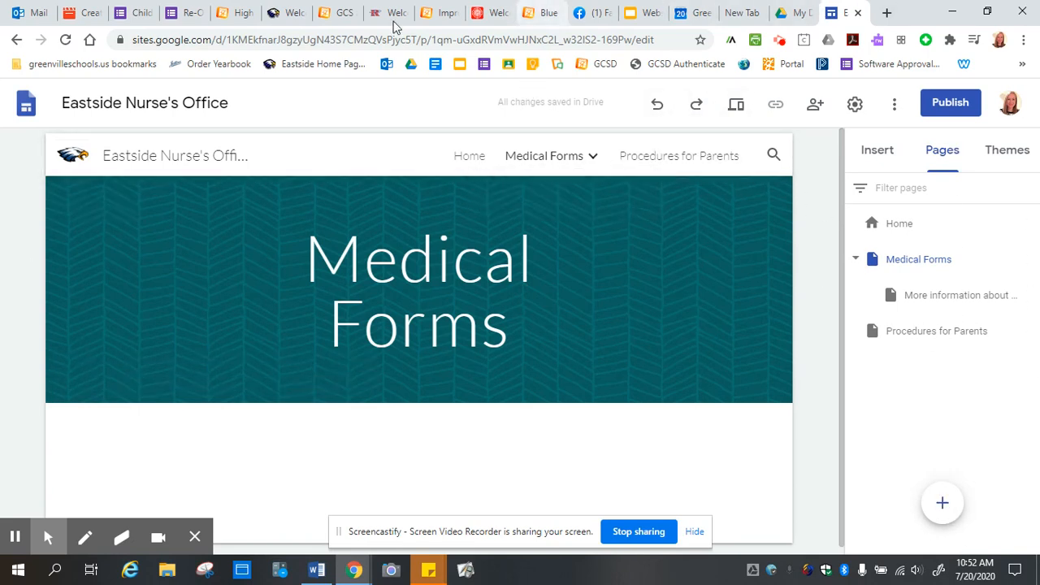
Step: Copy the web address of the Eastside High School home page
{"action": "mouse_move", "coordinate": [949, 505]}
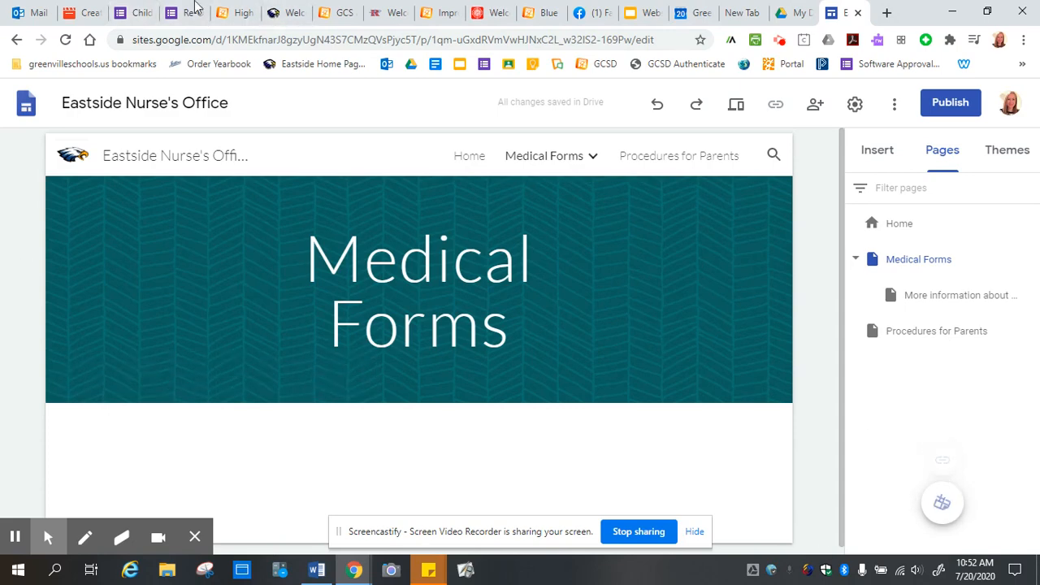
{"action": "left_click", "coordinate": [284, 12]}
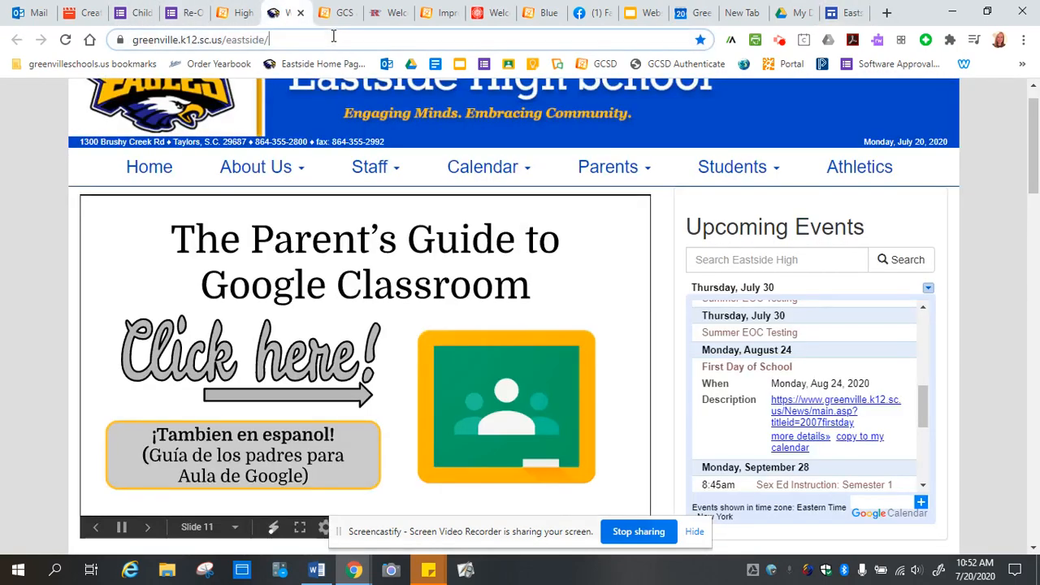
{"action": "left_click", "coordinate": [214, 39]}
{"action": "right_click", "coordinate": [165, 39]}
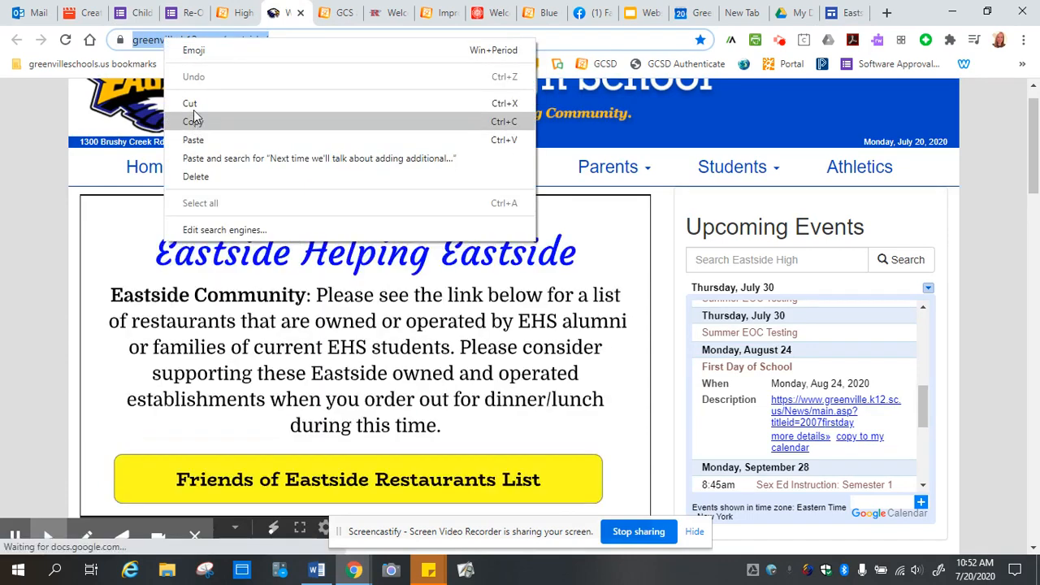
{"action": "left_click", "coordinate": [196, 126]}
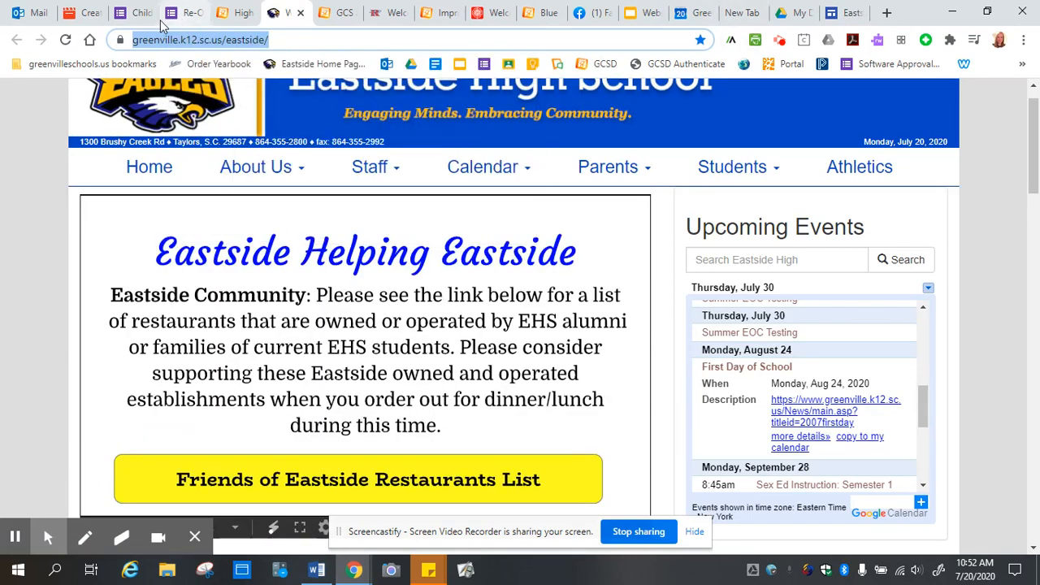
Step: Add a navigation link named Eastside High Website to the nurse's site, pointing to the copied school address and opening in a new tab
{"action": "left_click", "coordinate": [851, 13]}
{"action": "mouse_move", "coordinate": [940, 504]}
{"action": "left_click", "coordinate": [939, 460]}
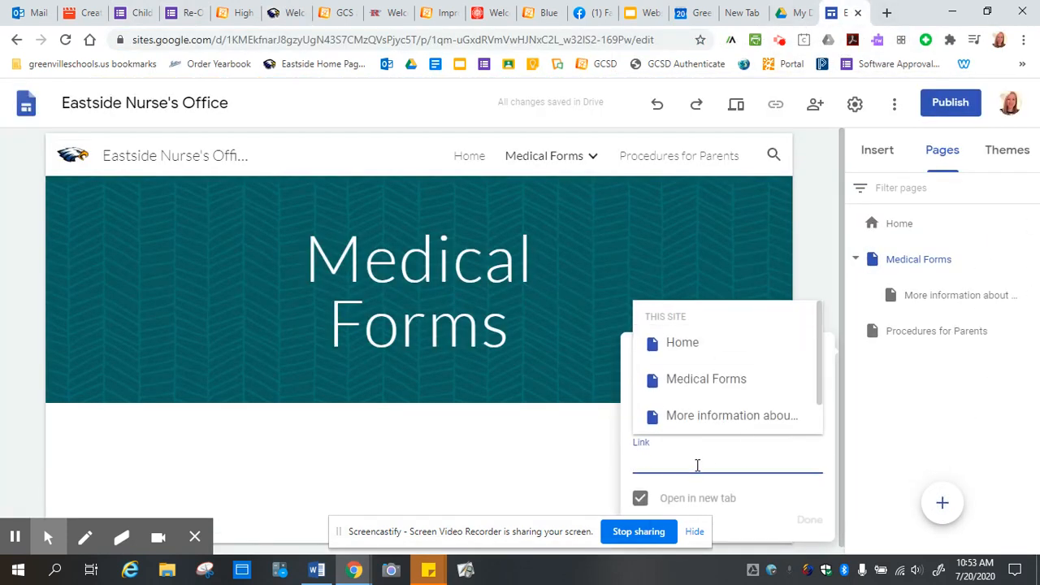
{"action": "key", "text": "ctrl+v"}
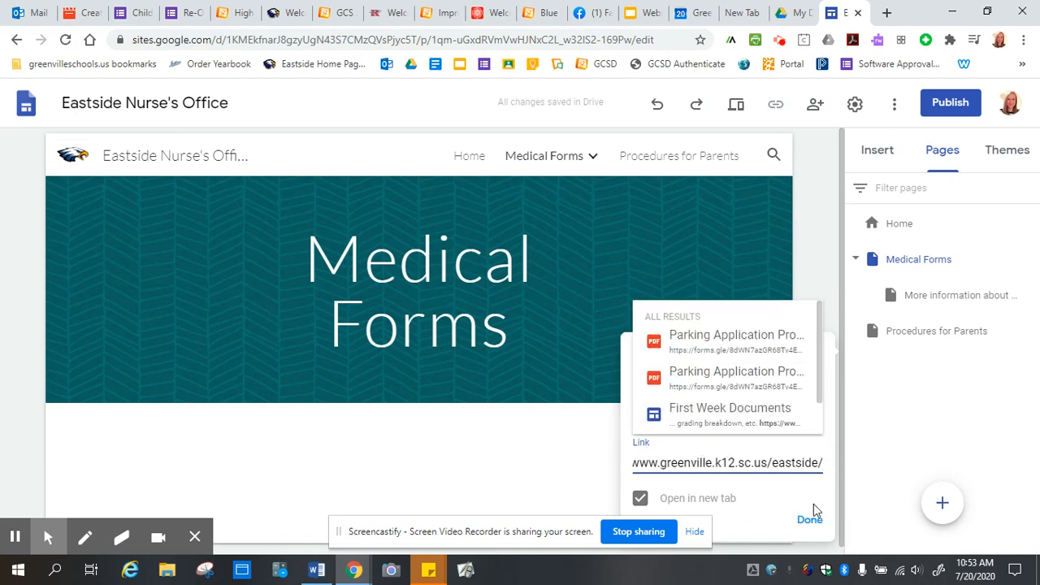
{"action": "left_click", "coordinate": [831, 390]}
{"action": "left_click", "coordinate": [702, 406]}
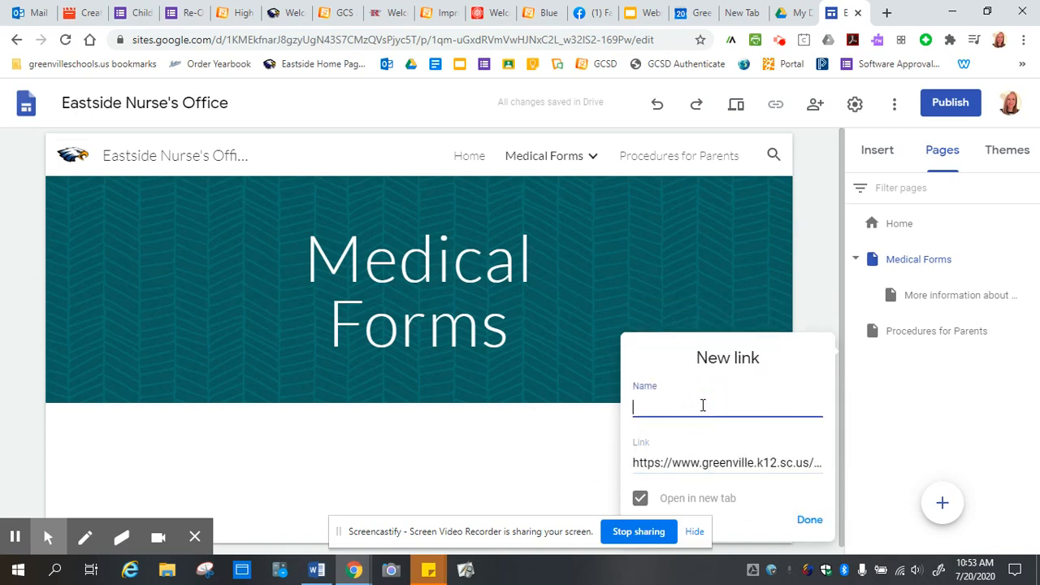
{"action": "type", "text": "Eastside High Website"}
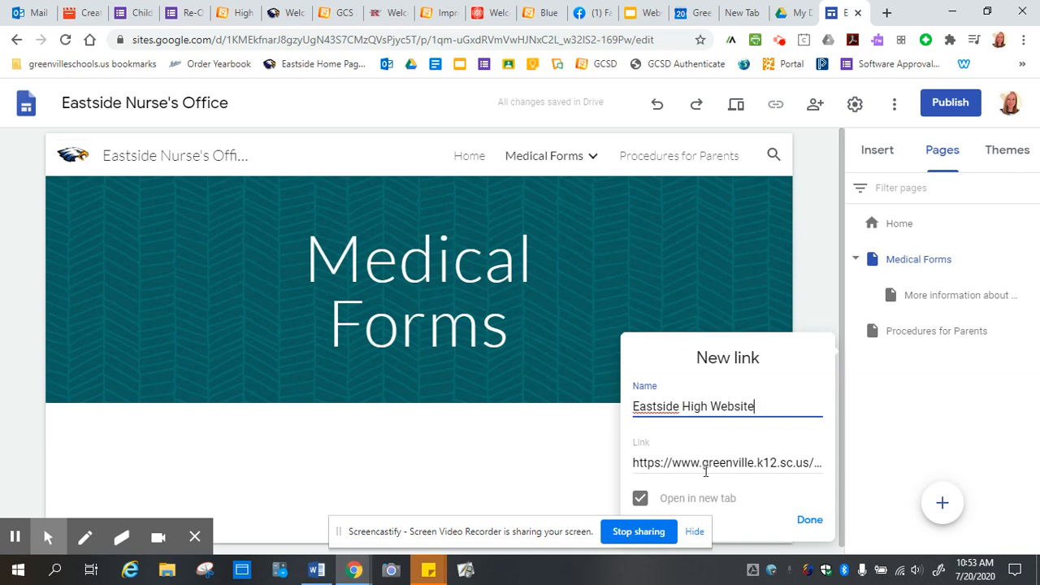
{"action": "left_click", "coordinate": [816, 520]}
Step: Test the Eastside High Website navigation link, follow the redirect to the school site, and return to the site editor
{"action": "mouse_move", "coordinate": [367, 180]}
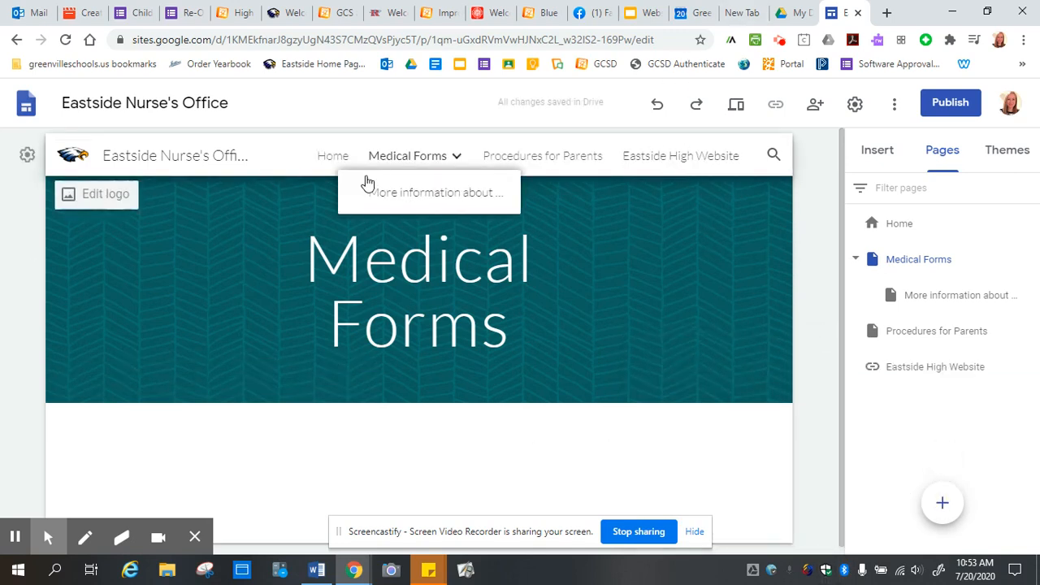
{"action": "left_click", "coordinate": [699, 159]}
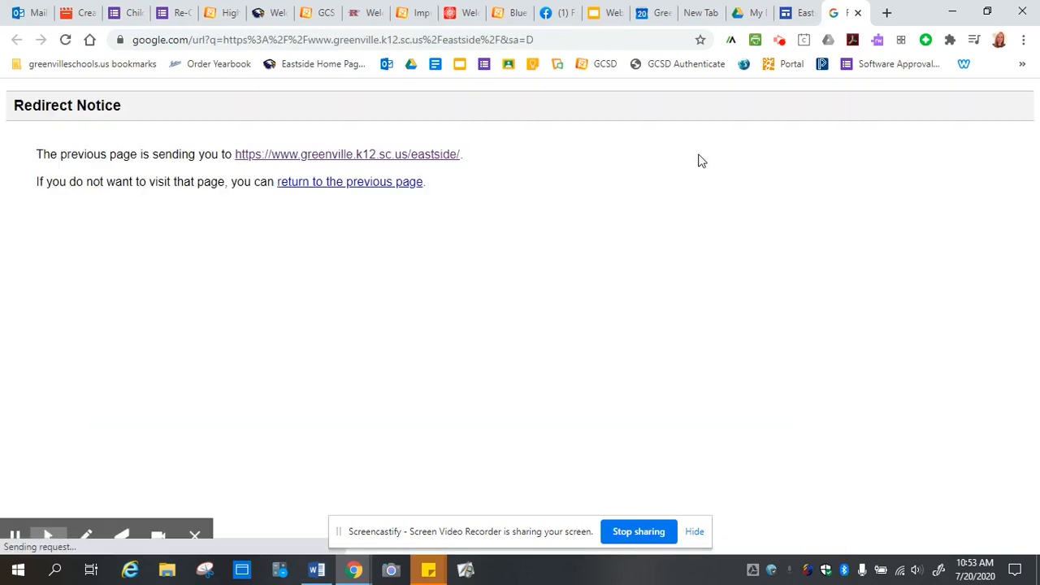
{"action": "left_click", "coordinate": [430, 159]}
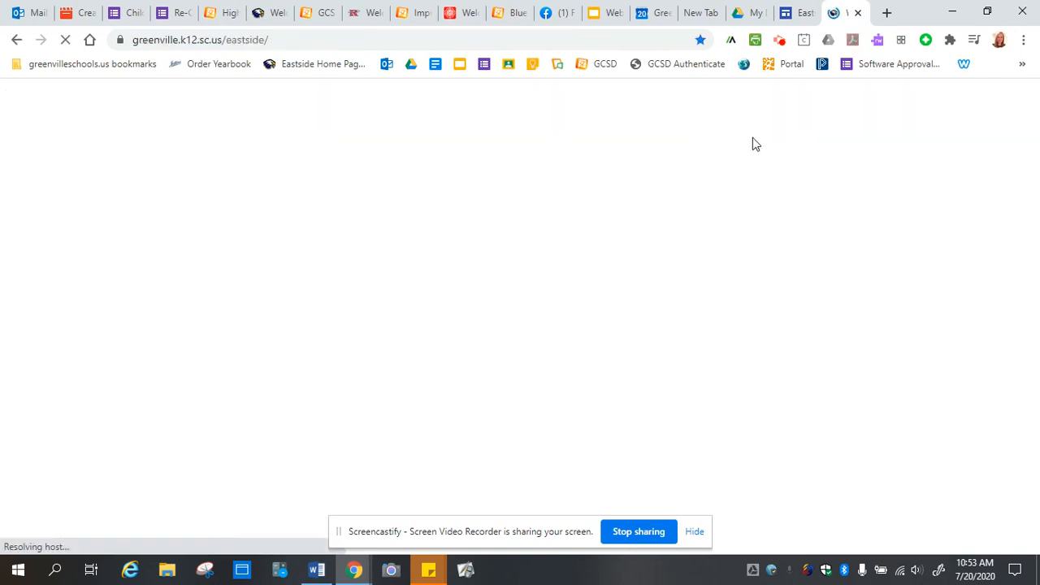
{"action": "left_click", "coordinate": [803, 12]}
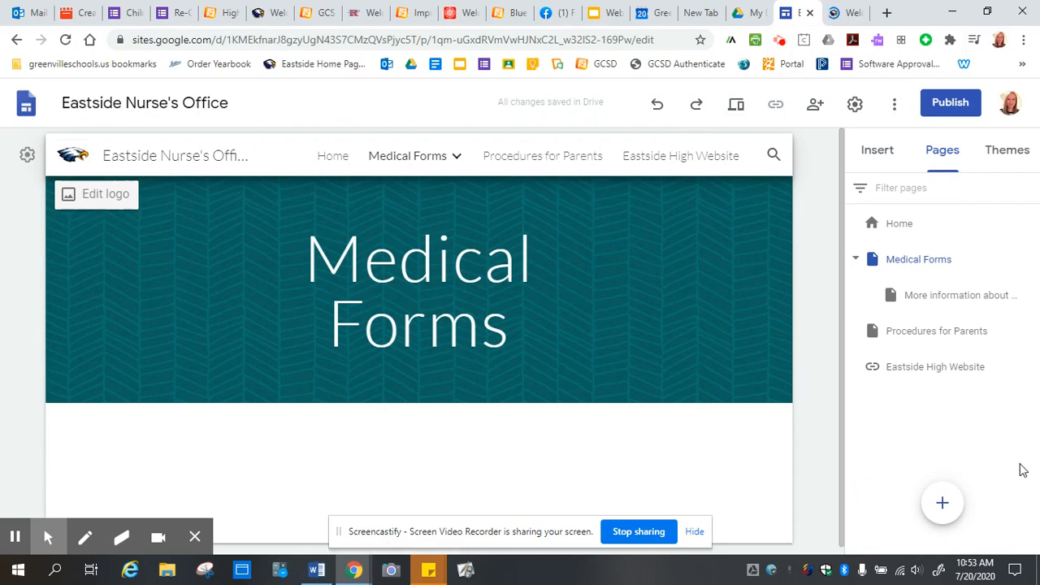
Step: Open the site's Home page and look through the available site themes
{"action": "left_click", "coordinate": [1023, 159]}
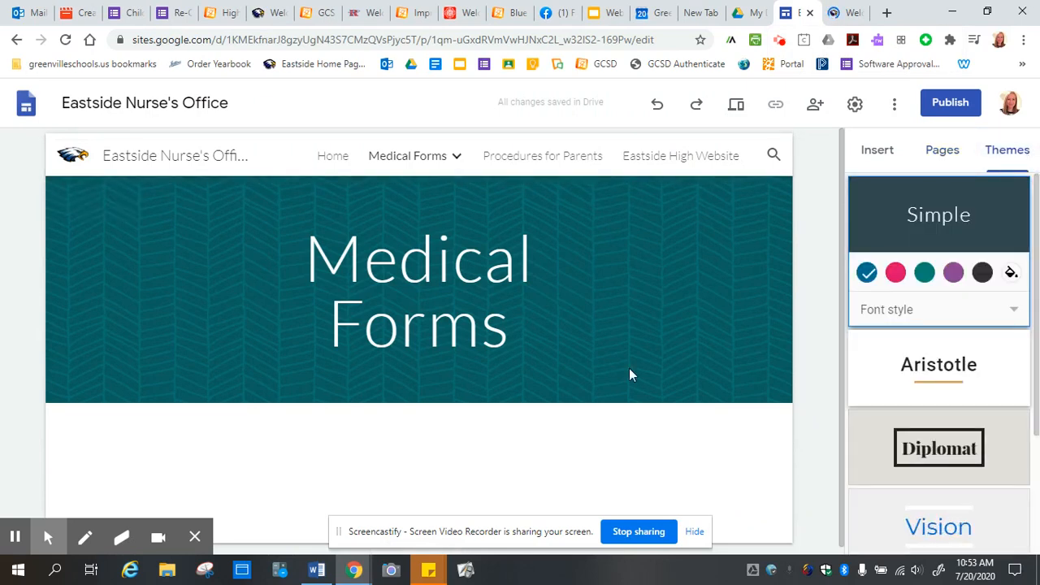
{"action": "left_click", "coordinate": [337, 156]}
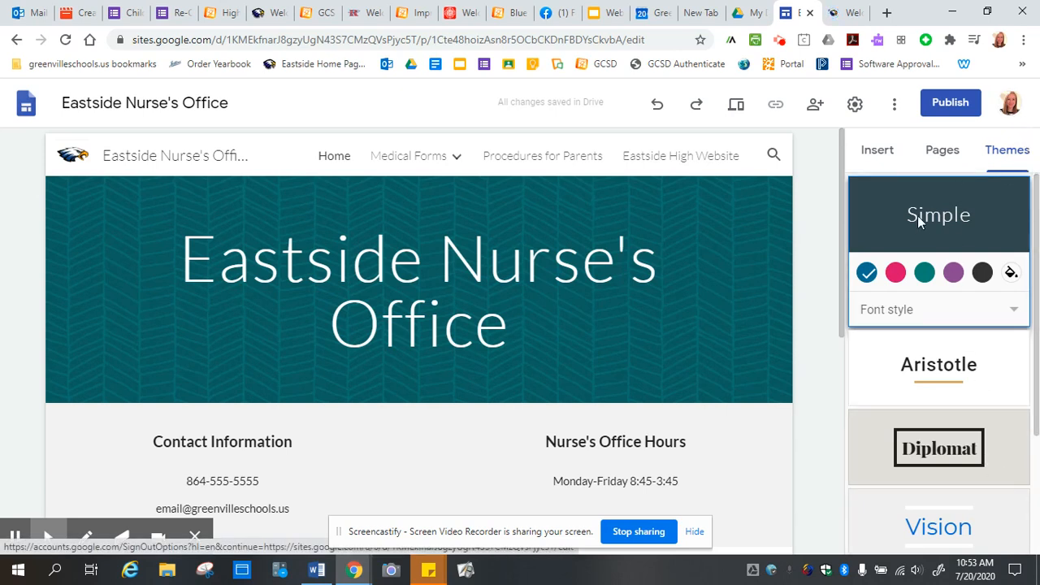
{"action": "scroll", "coordinate": [920, 216], "scroll_direction": "down", "scroll_amount": 2}
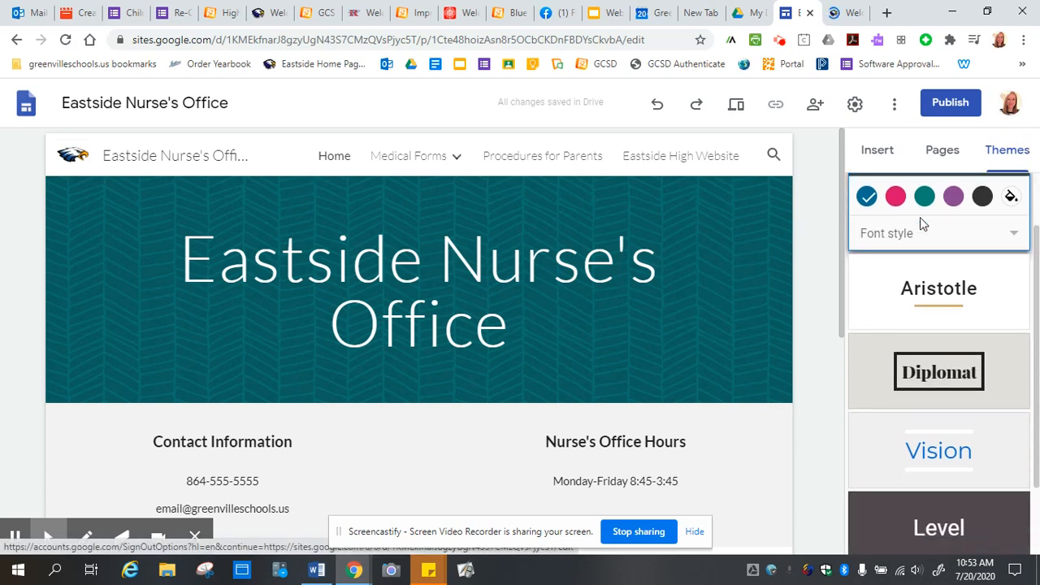
{"action": "scroll", "coordinate": [920, 217], "scroll_direction": "up", "scroll_amount": 2}
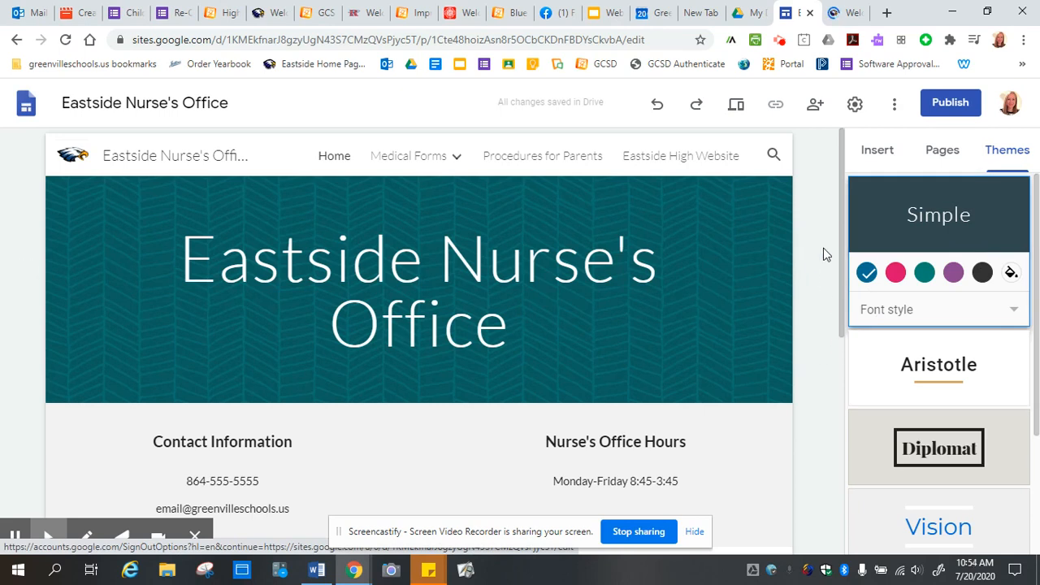
{"action": "left_click_drag", "start_coordinate": [839, 237], "coordinate": [836, 215]}
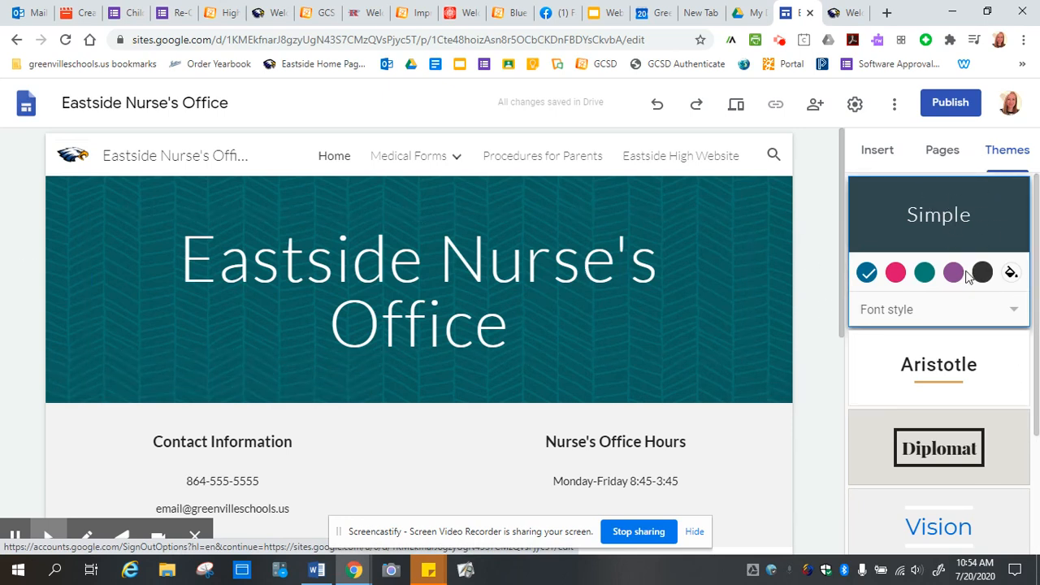
Step: Try the pink, teal and purple colors of the Simple theme and return it to blue
{"action": "left_click", "coordinate": [897, 276]}
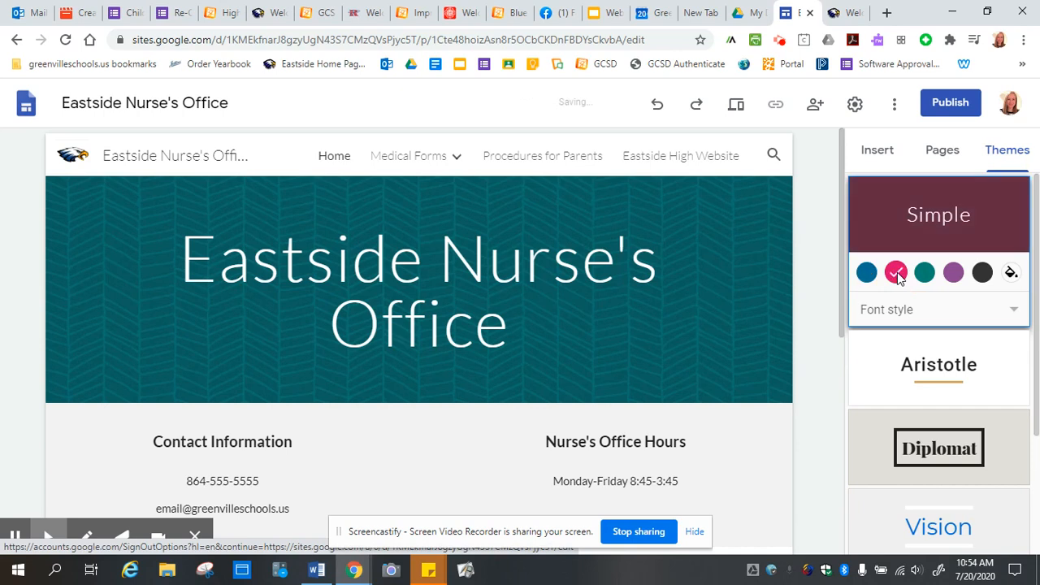
{"action": "left_click", "coordinate": [927, 277]}
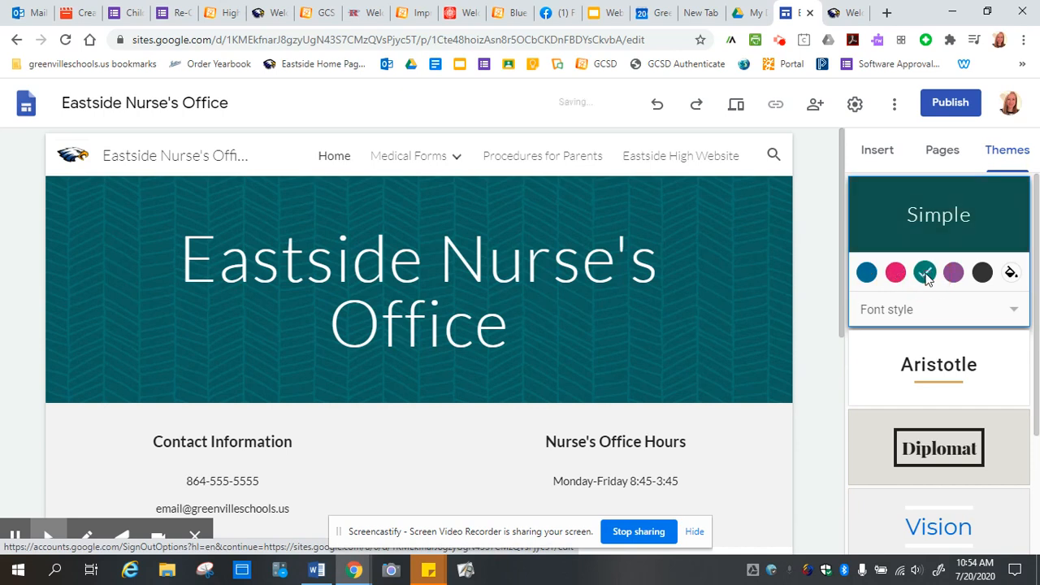
{"action": "left_click", "coordinate": [955, 275]}
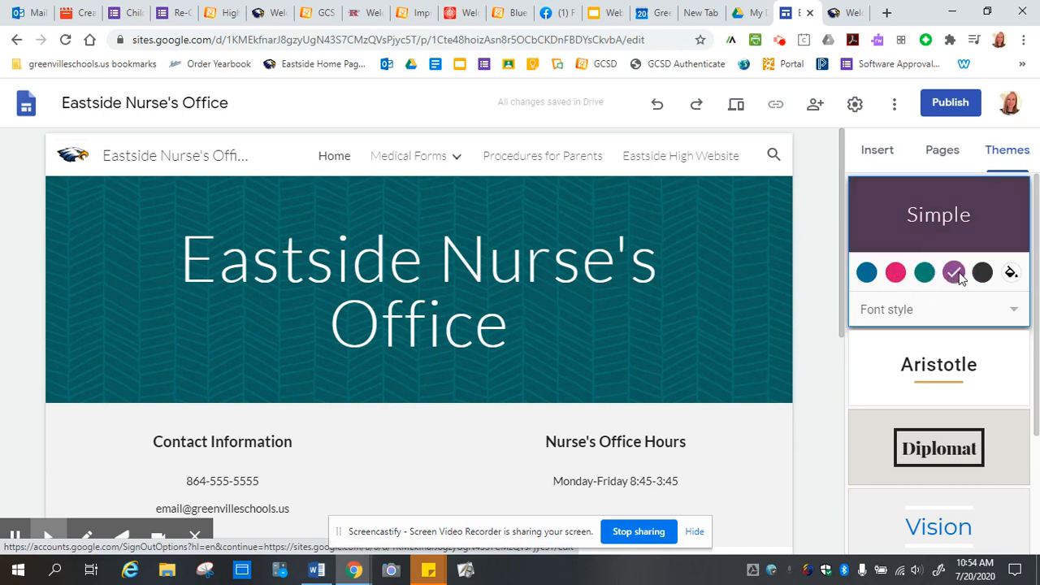
{"action": "left_click", "coordinate": [866, 272]}
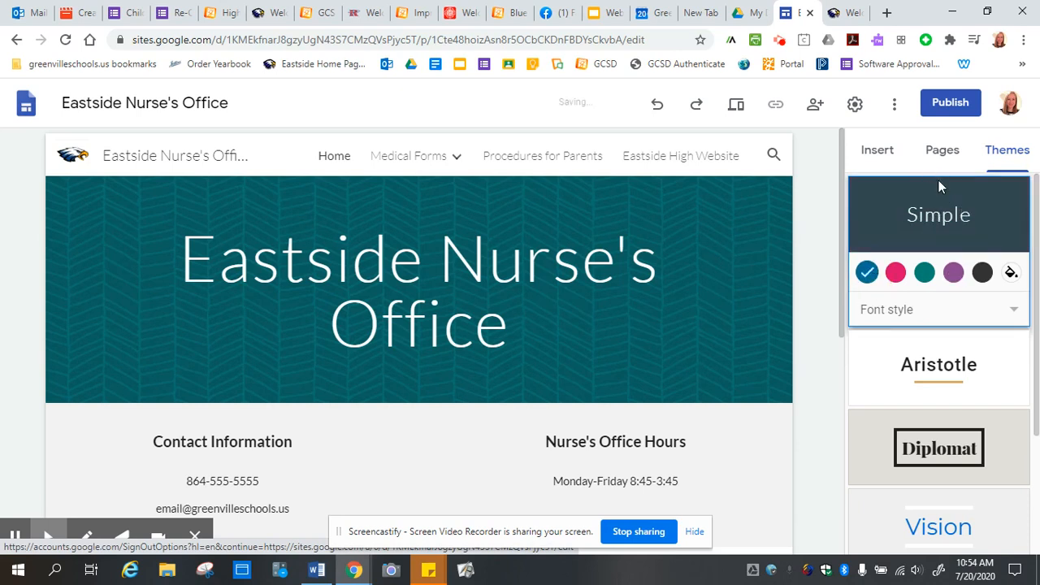
Step: Try the Classic and Heavy font styles of the Simple theme and return it to Light
{"action": "left_click", "coordinate": [1014, 312]}
{"action": "left_click", "coordinate": [878, 353]}
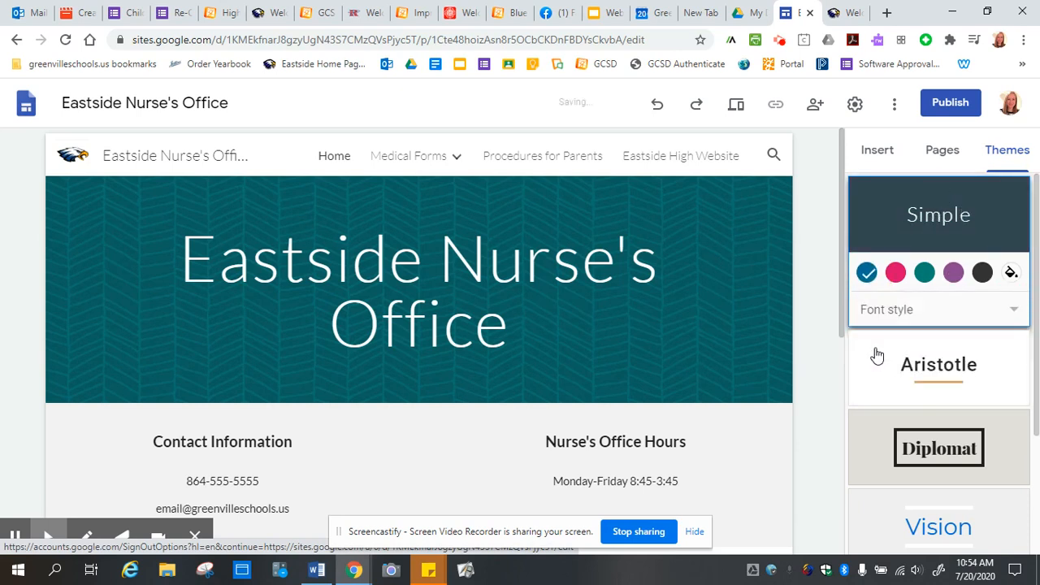
{"action": "left_click", "coordinate": [885, 312]}
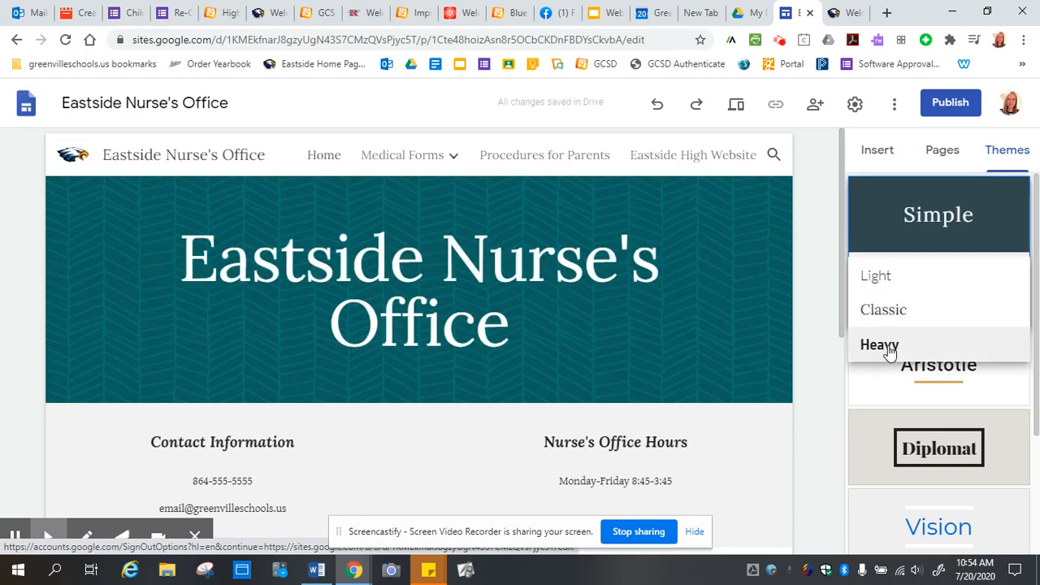
{"action": "left_click", "coordinate": [890, 346]}
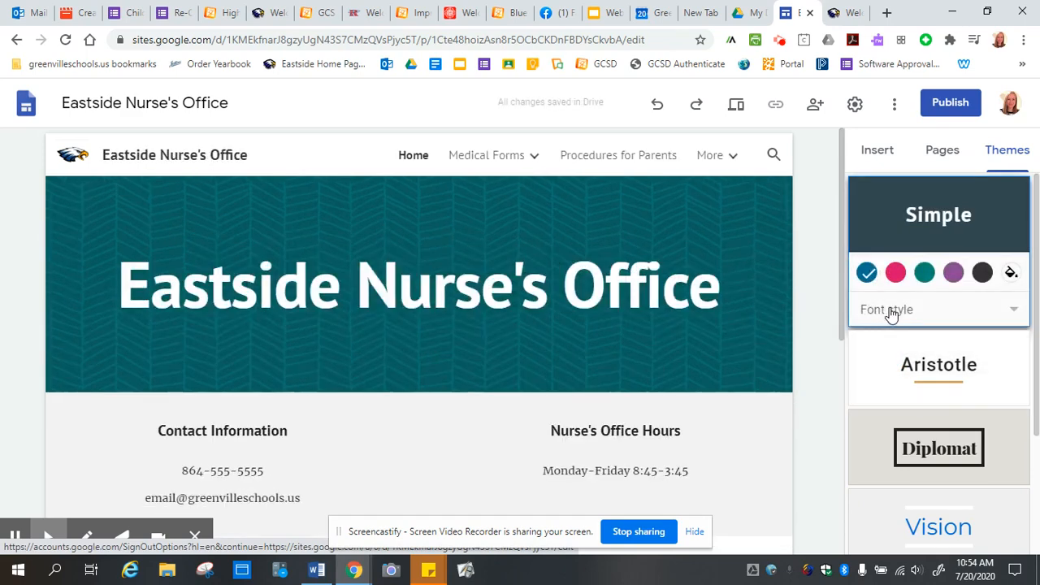
{"action": "left_click", "coordinate": [891, 316]}
{"action": "left_click", "coordinate": [872, 239]}
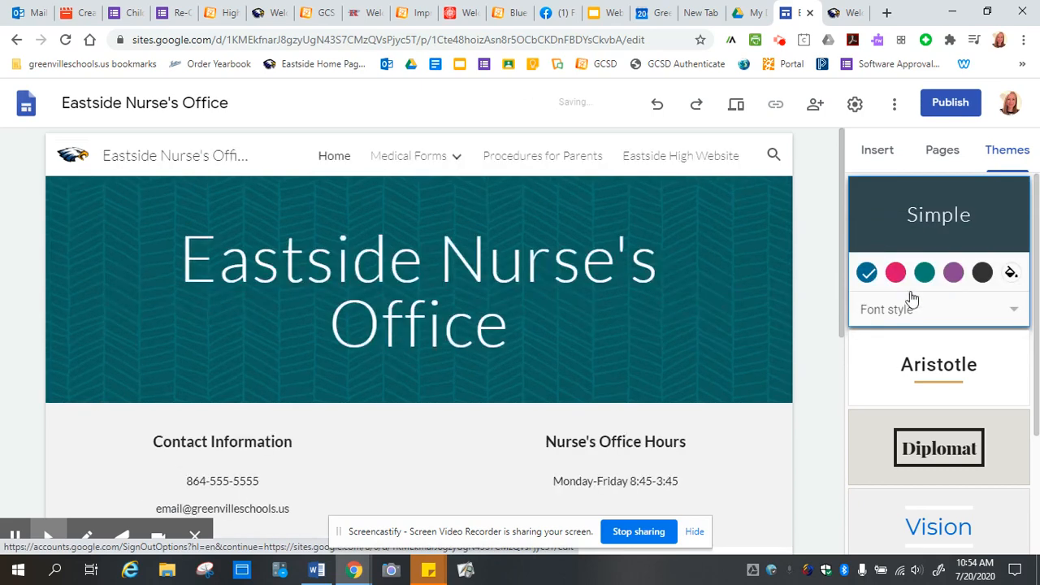
Step: Try the Aristotle, Diplomat, Vision, Level and Impression themes one after another on the Home page
{"action": "left_click", "coordinate": [940, 370]}
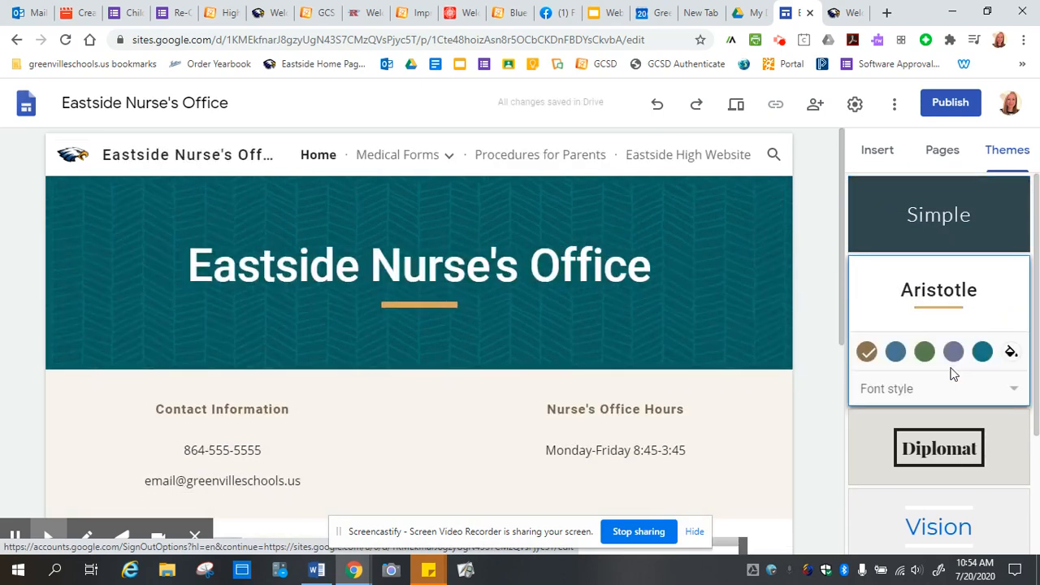
{"action": "left_click", "coordinate": [964, 464]}
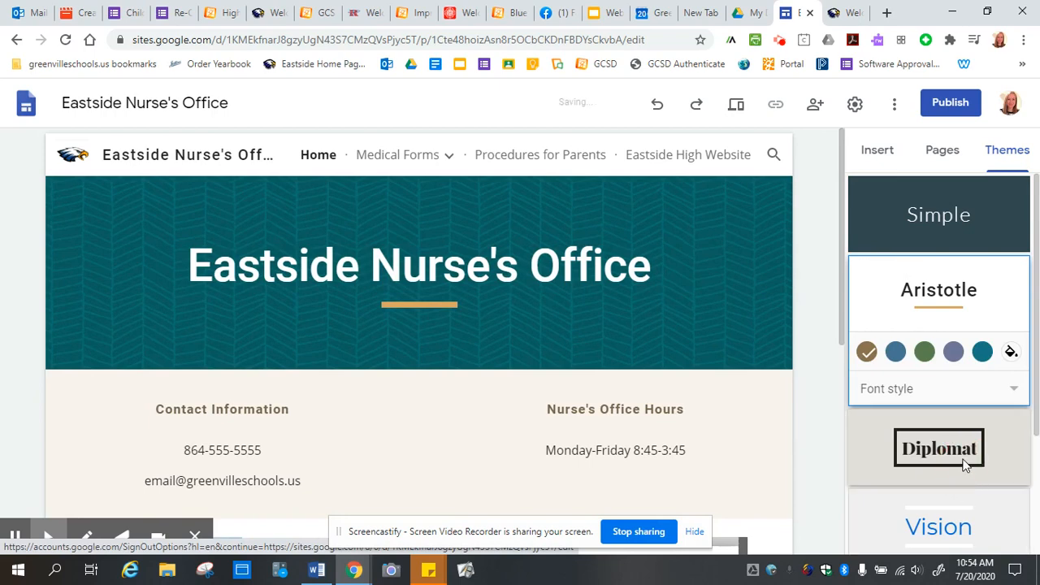
{"action": "scroll", "coordinate": [954, 449], "scroll_direction": "down", "scroll_amount": 3}
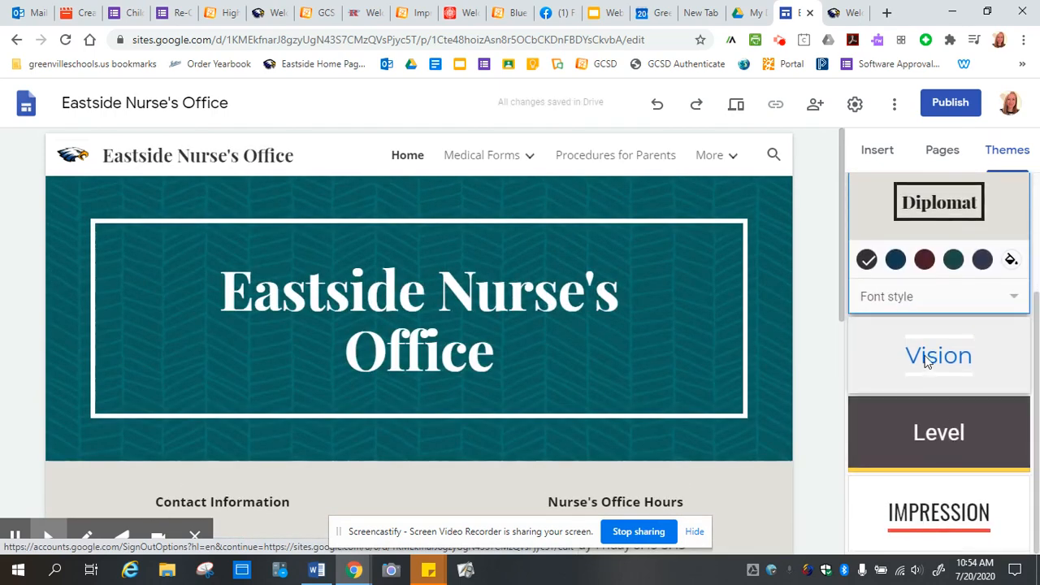
{"action": "left_click", "coordinate": [926, 362]}
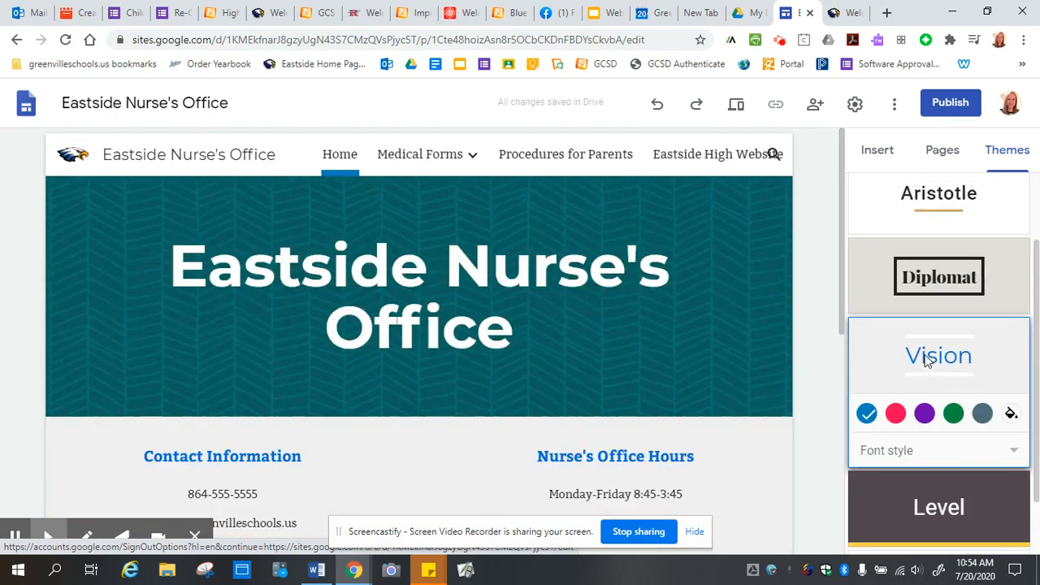
{"action": "scroll", "coordinate": [929, 357], "scroll_direction": "down", "scroll_amount": 2}
{"action": "left_click", "coordinate": [952, 437]}
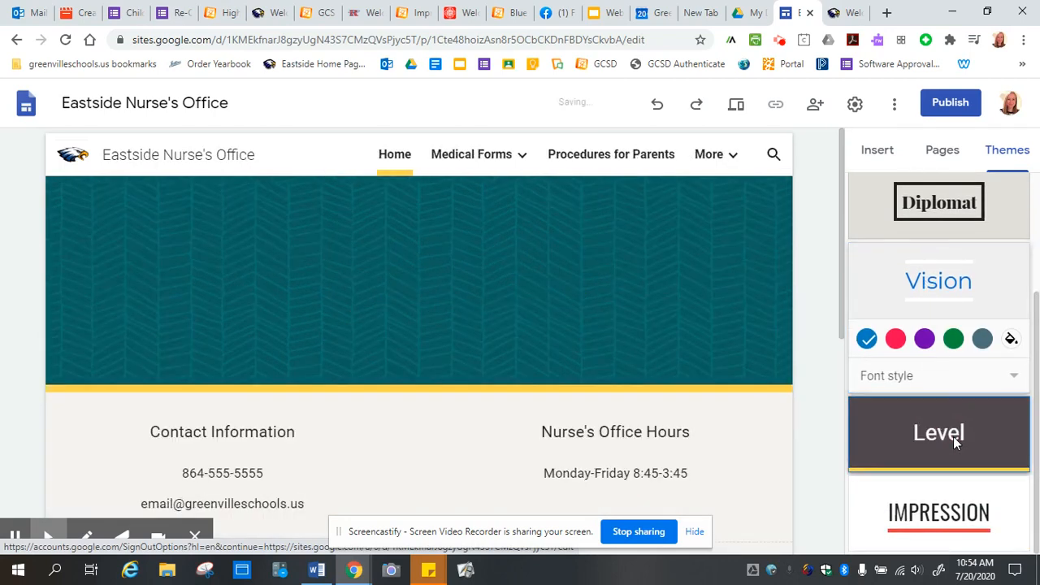
{"action": "left_click", "coordinate": [971, 528]}
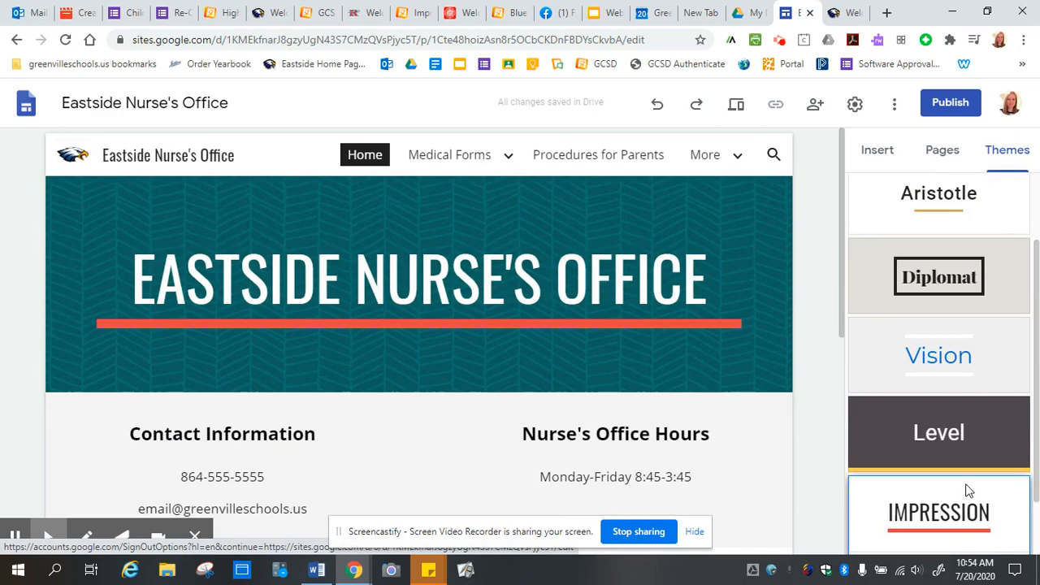
Step: Try the yellow color of the Impression theme, and replace it with a custom green
{"action": "scroll", "coordinate": [620, 357], "scroll_direction": "down", "scroll_amount": 2}
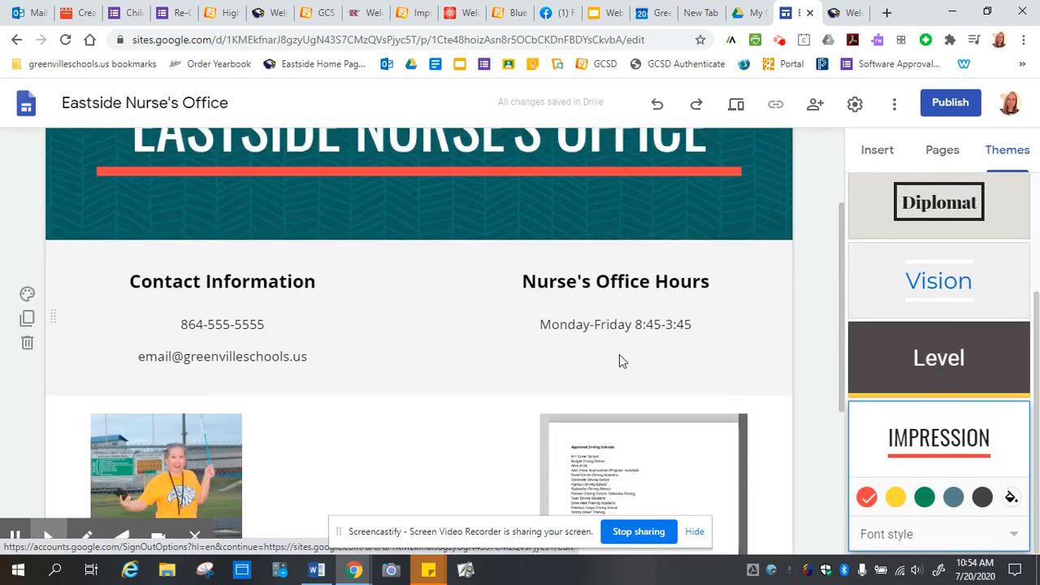
{"action": "scroll", "coordinate": [620, 357], "scroll_direction": "up", "scroll_amount": 2}
{"action": "left_click", "coordinate": [897, 497]}
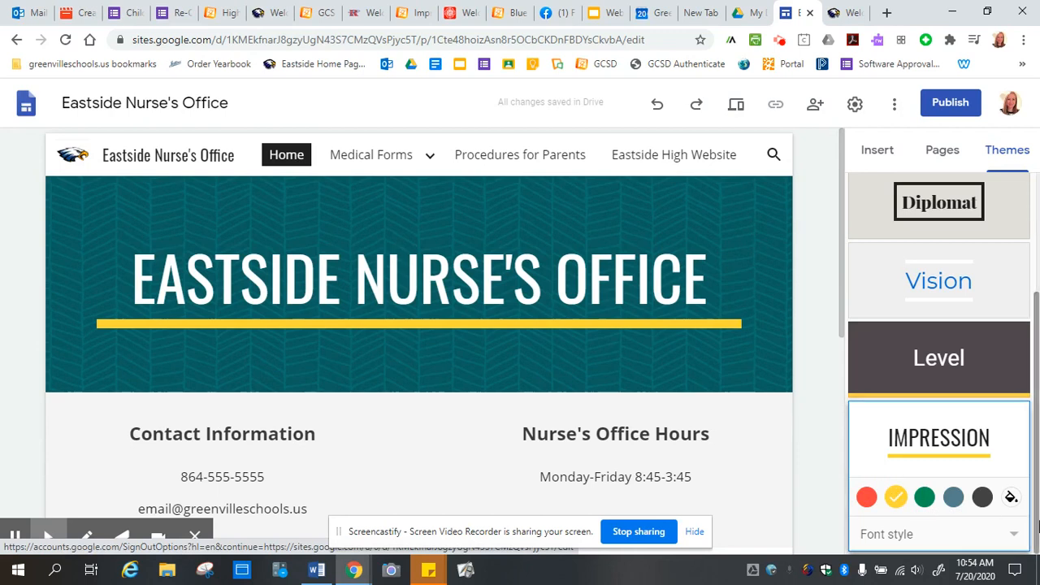
{"action": "left_click", "coordinate": [1011, 497]}
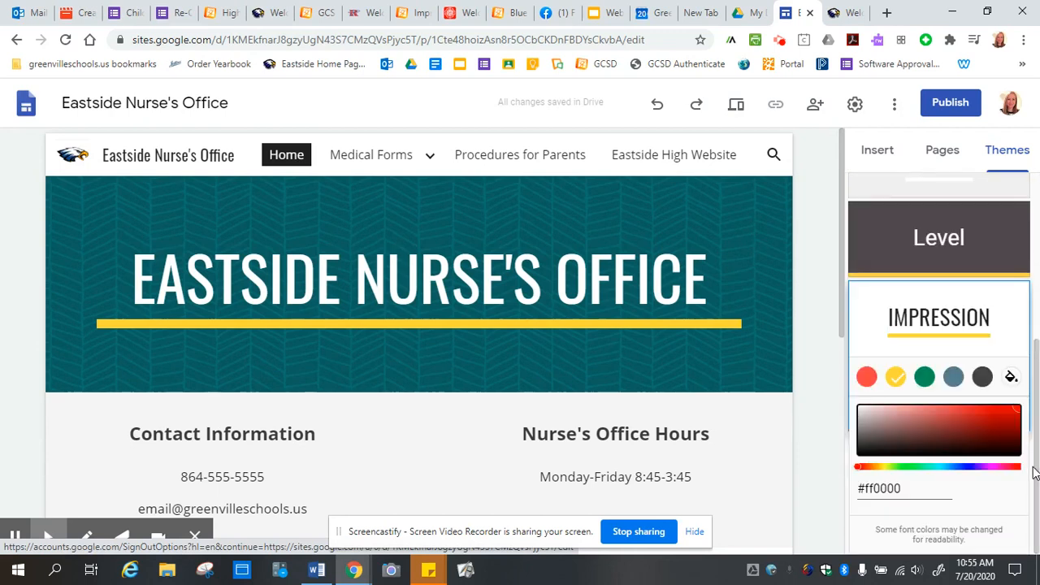
{"action": "left_click", "coordinate": [902, 467]}
{"action": "left_click", "coordinate": [1004, 417]}
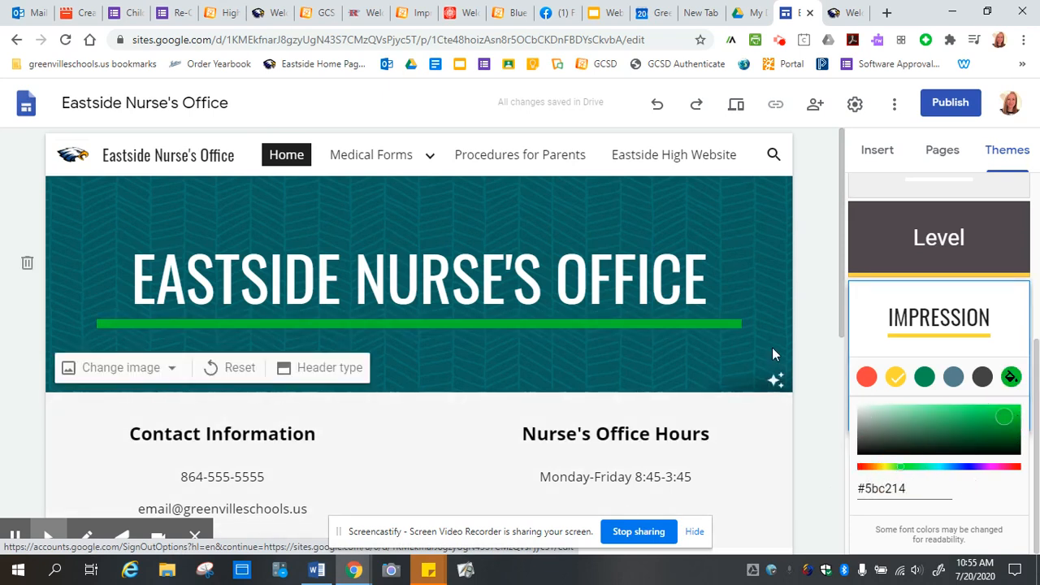
Step: Undo the last theme change and reapply the Simple theme to the site
{"action": "scroll", "coordinate": [957, 388], "scroll_direction": "up", "scroll_amount": 4}
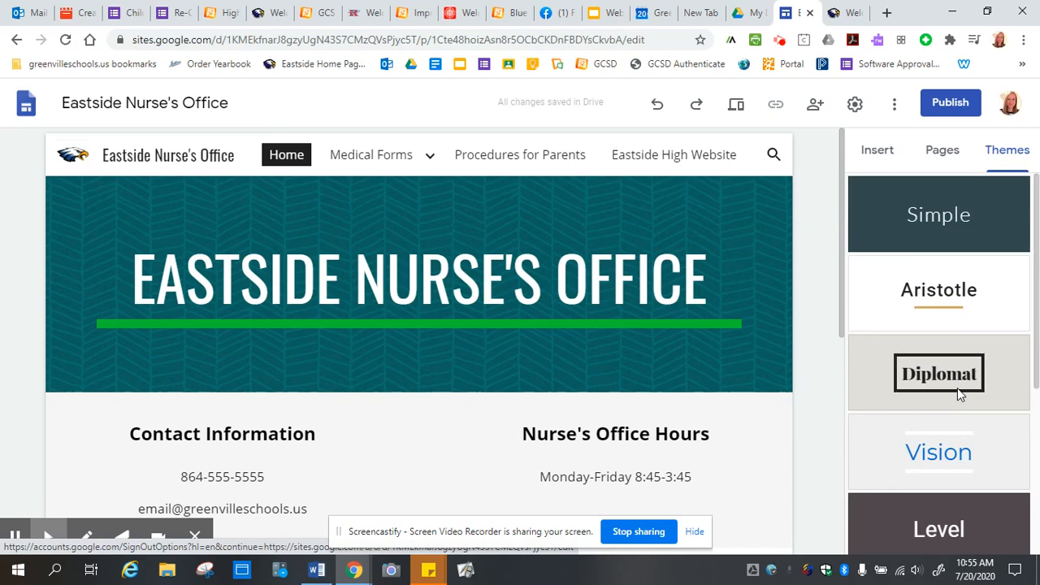
{"action": "left_click", "coordinate": [656, 104]}
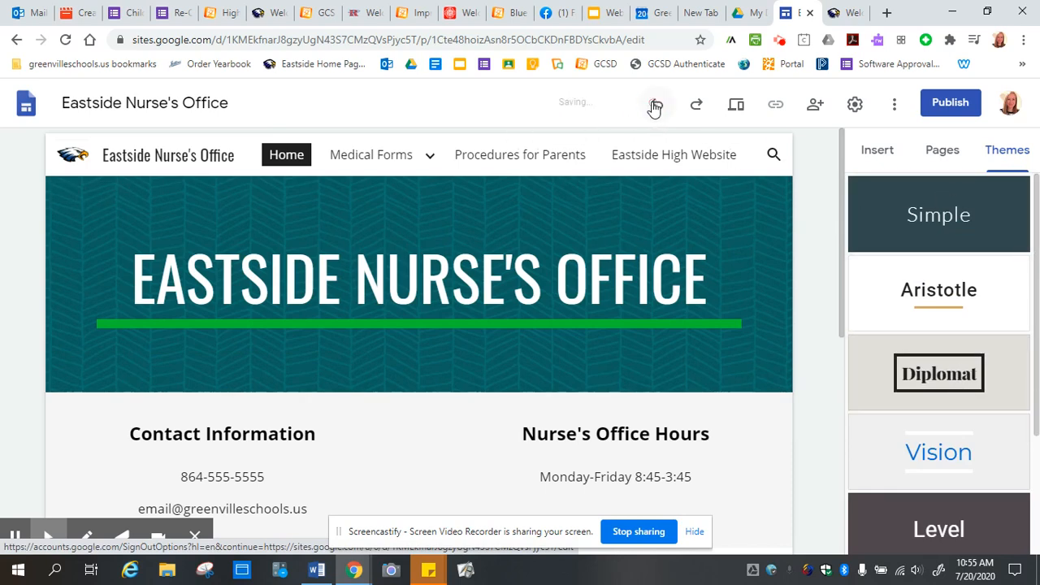
{"action": "left_click", "coordinate": [935, 220]}
{"action": "scroll", "coordinate": [940, 382], "scroll_direction": "down", "scroll_amount": 2}
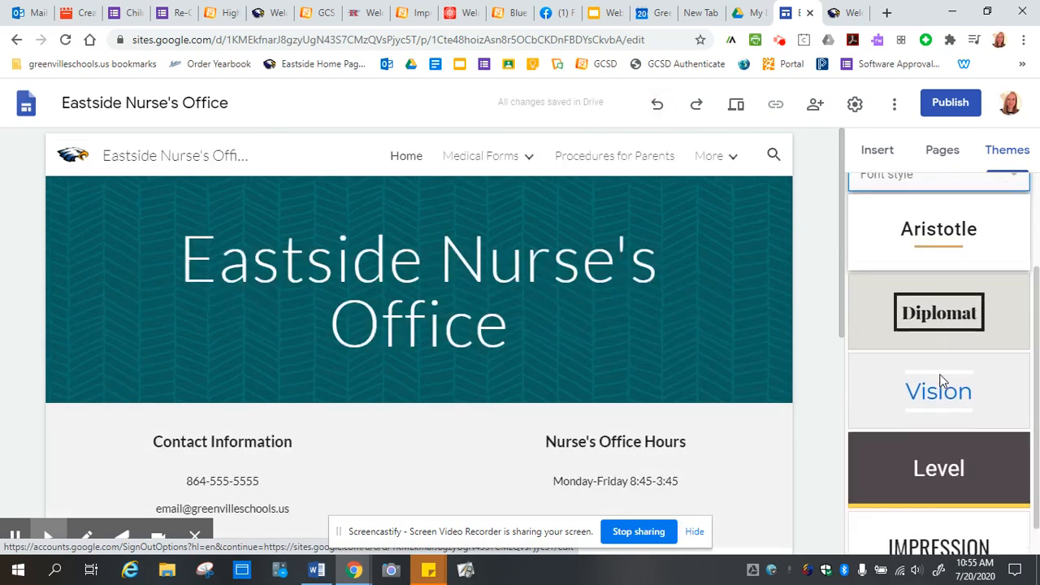
{"action": "scroll", "coordinate": [941, 380], "scroll_direction": "up", "scroll_amount": 3}
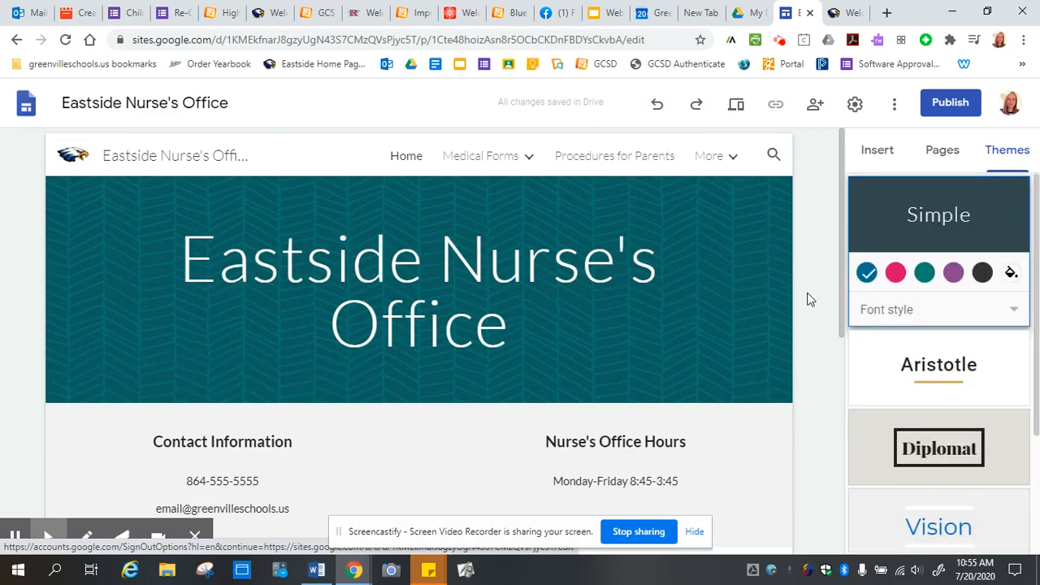
{"action": "scroll", "coordinate": [808, 299], "scroll_direction": "down", "scroll_amount": 6}
{"action": "scroll", "coordinate": [475, 307], "scroll_direction": "up", "scroll_amount": 6}
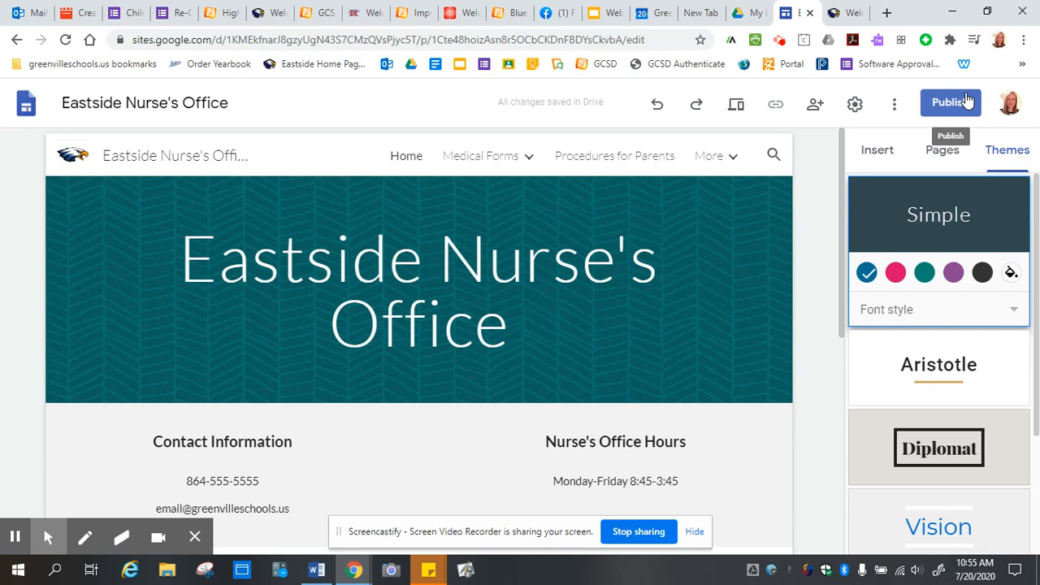
{"action": "mouse_move", "coordinate": [732, 364]}
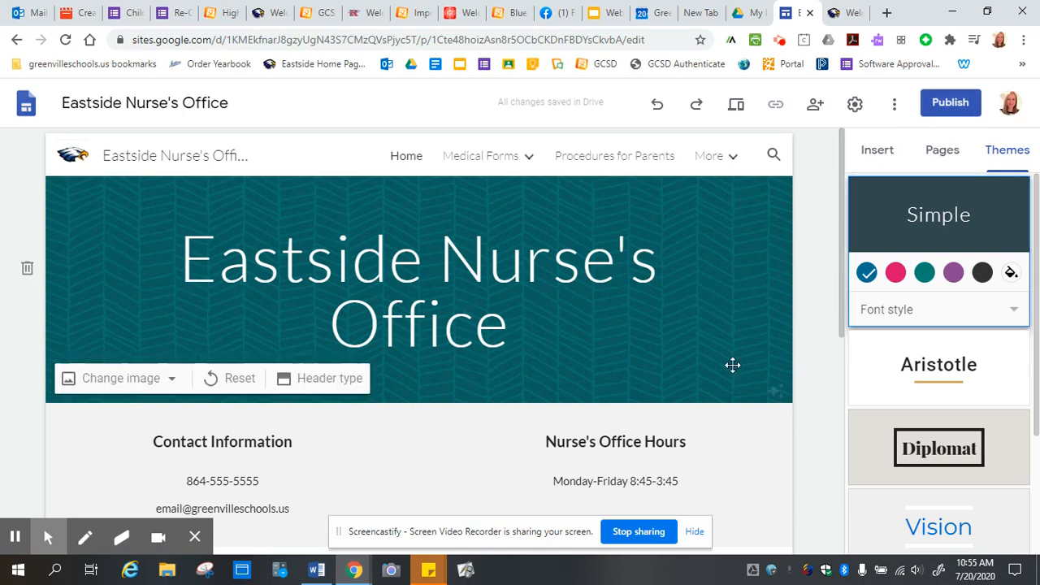